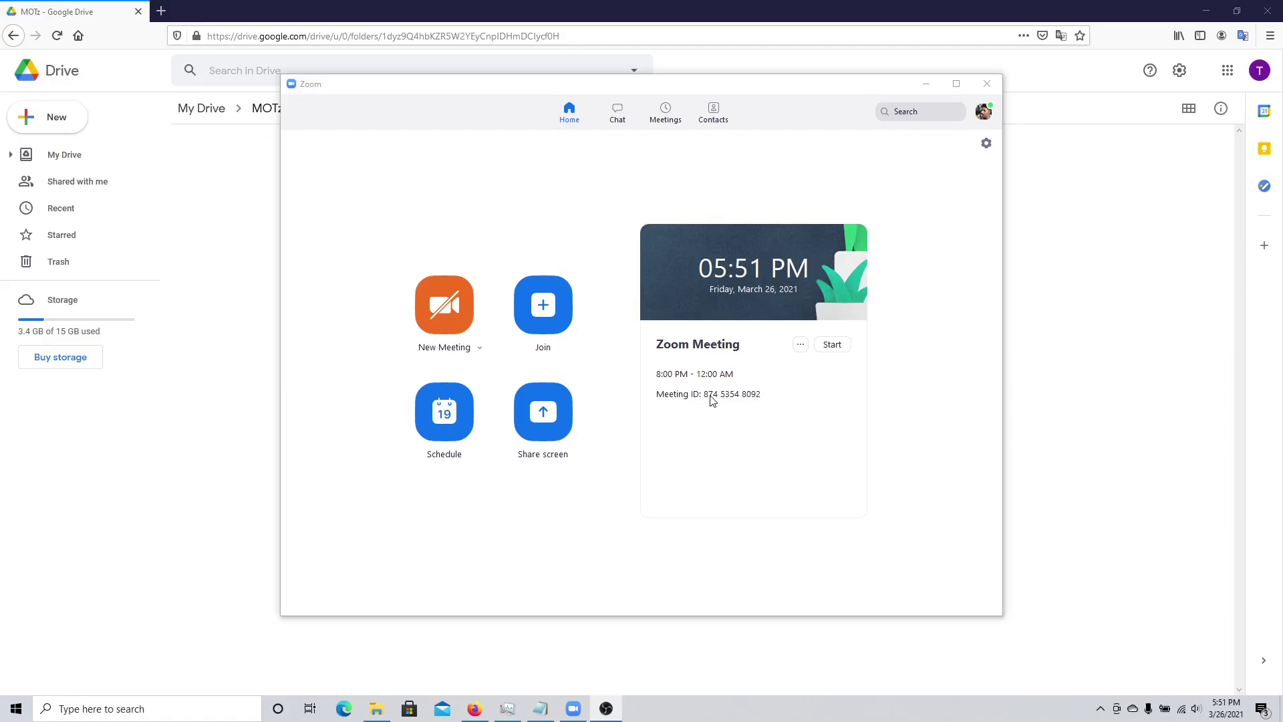
- Raise the Firefox window with the MOTz Drive folder and select the drive.google.com part of the URL
{"action": "left_click", "coordinate": [308, 36]}
{"action": "left_click_drag", "start_coordinate": [308, 36], "coordinate": [177, 34]}
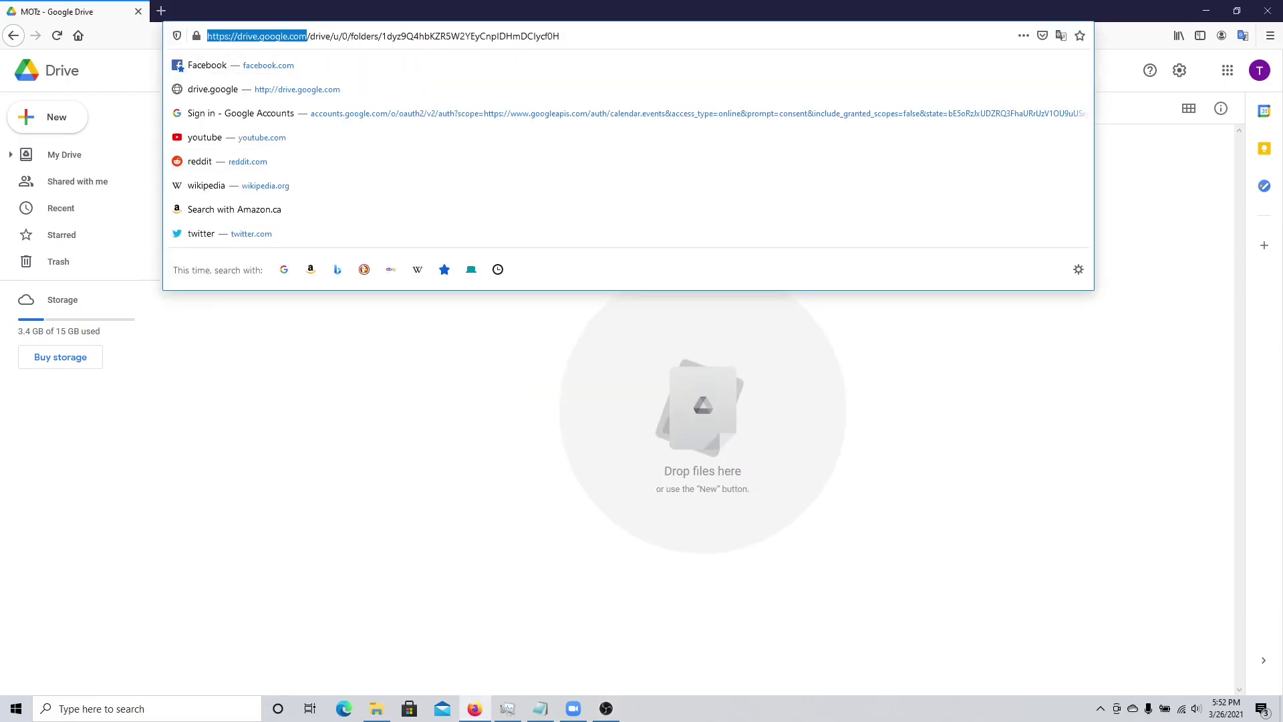
- Create a blank Google Docs document from the MOTz folder's New menu
{"action": "left_click", "coordinate": [200, 314]}
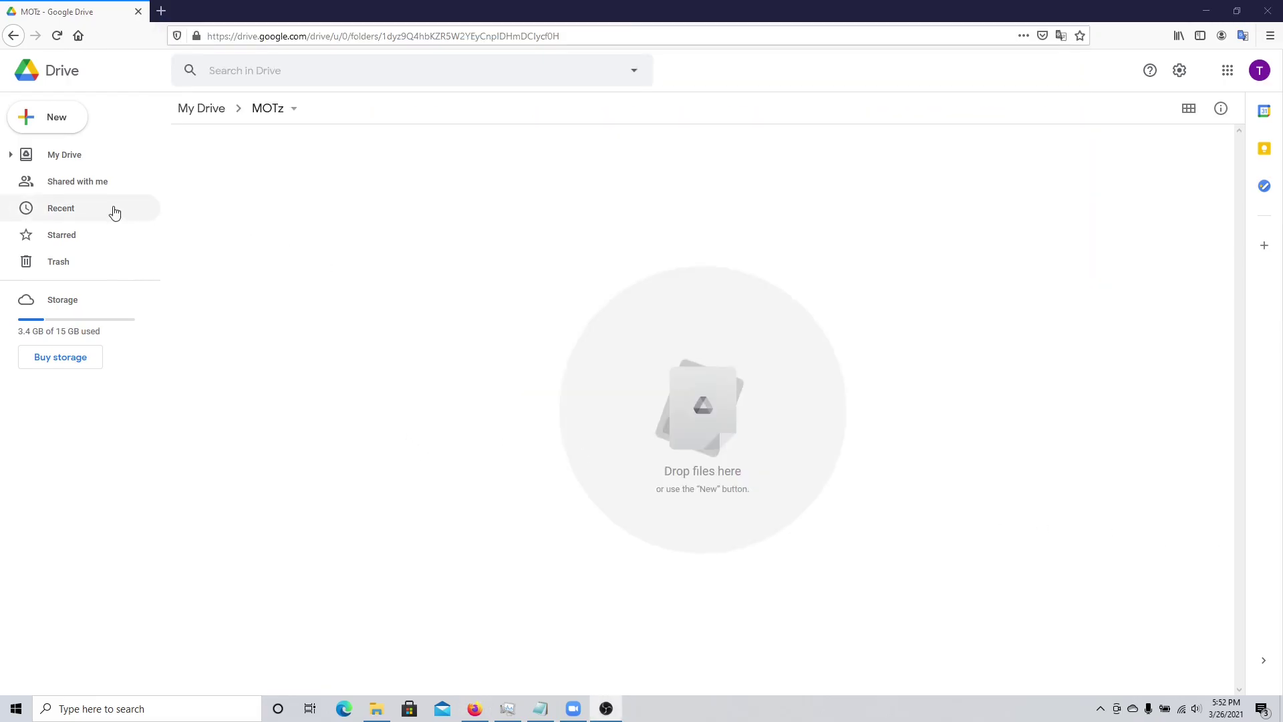
{"action": "left_click", "coordinate": [44, 119]}
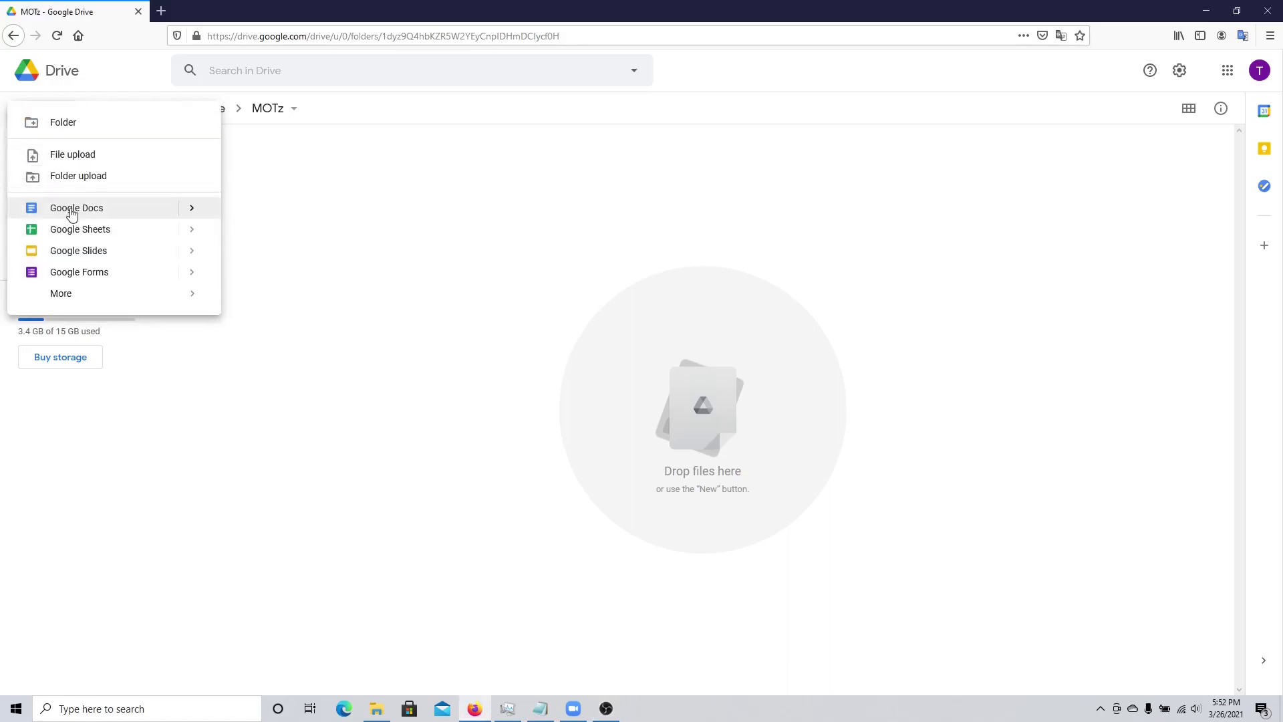
{"action": "left_click", "coordinate": [72, 212]}
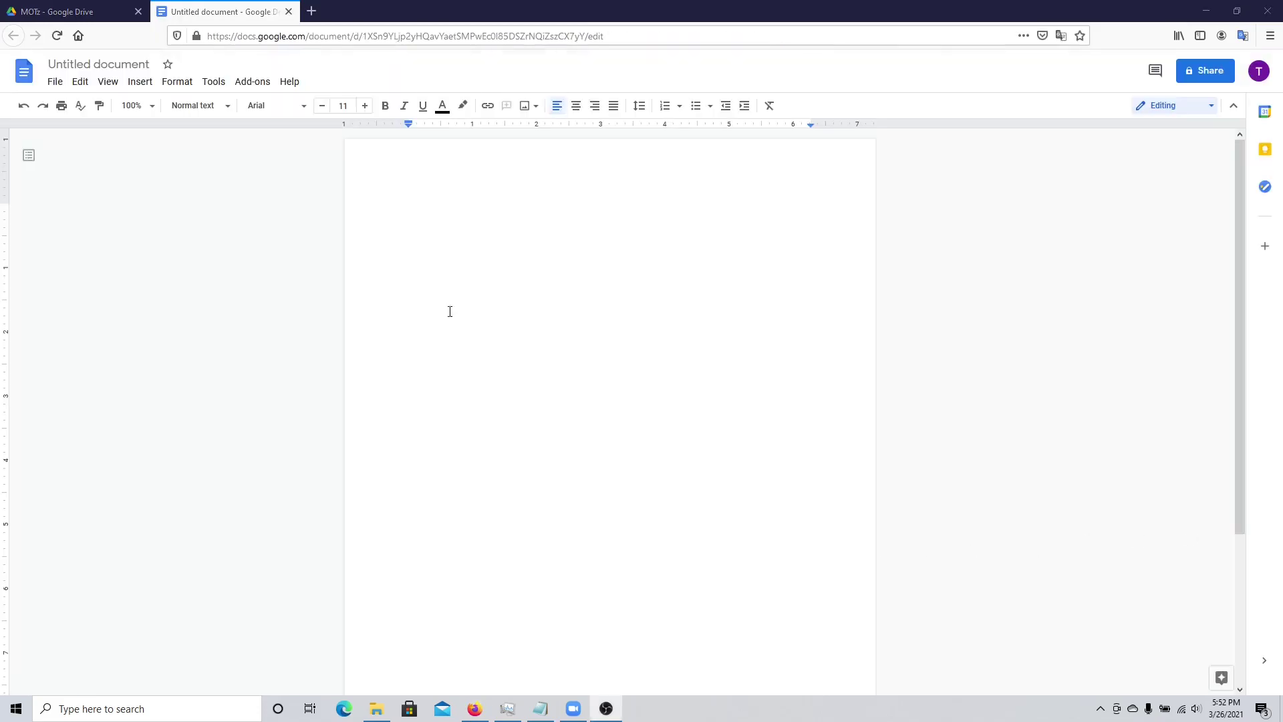
- Insert a 5 x 5 table from the Insert > Table grid
{"action": "left_click", "coordinate": [142, 83]}
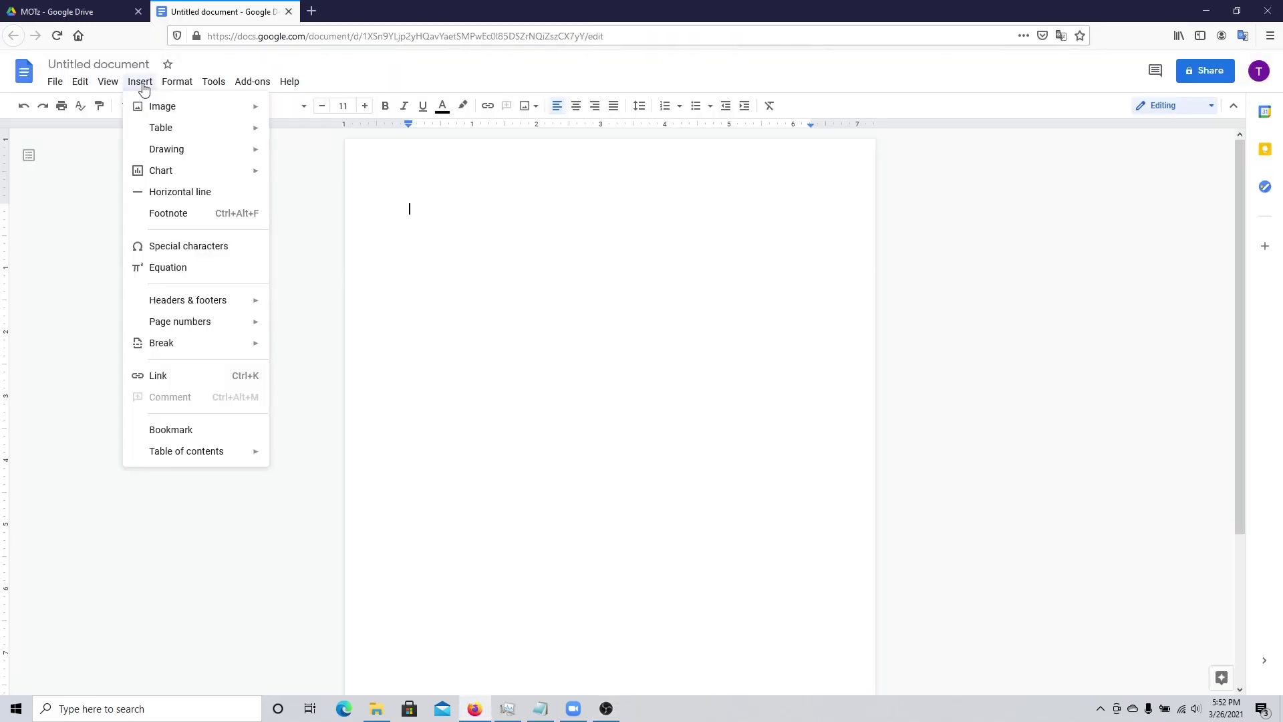
{"action": "mouse_move", "coordinate": [157, 129]}
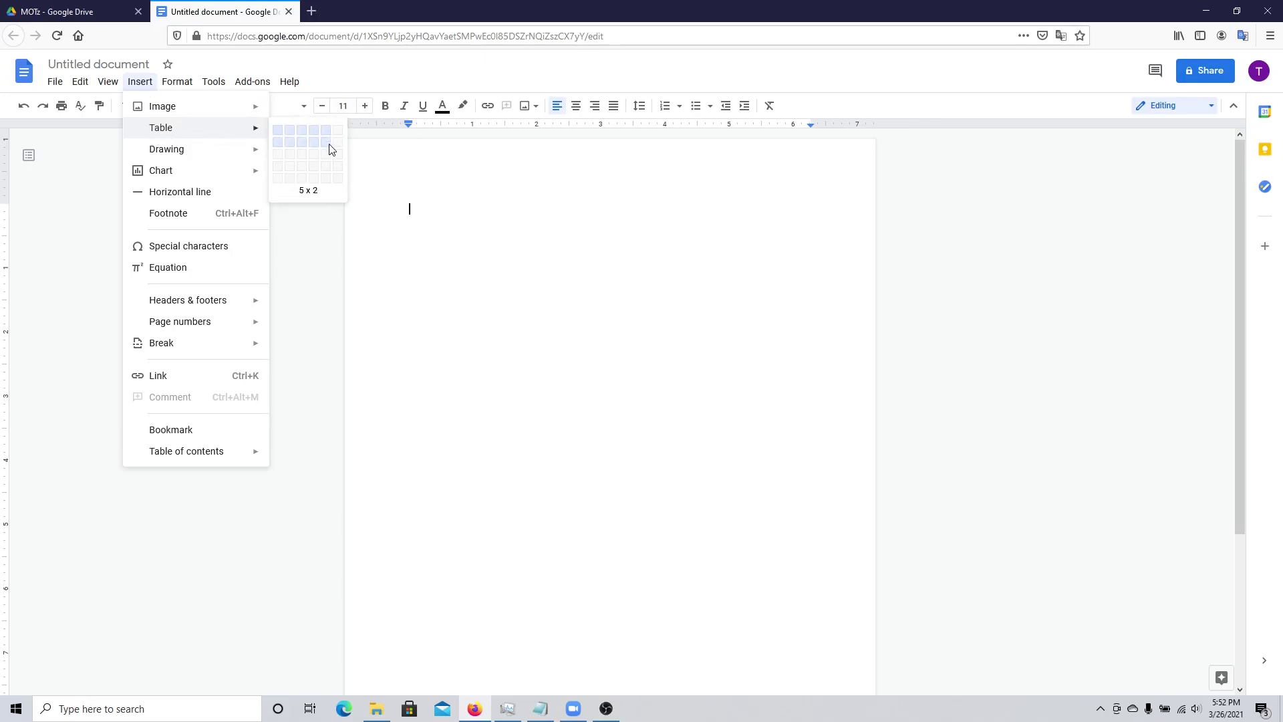
{"action": "left_click", "coordinate": [328, 184]}
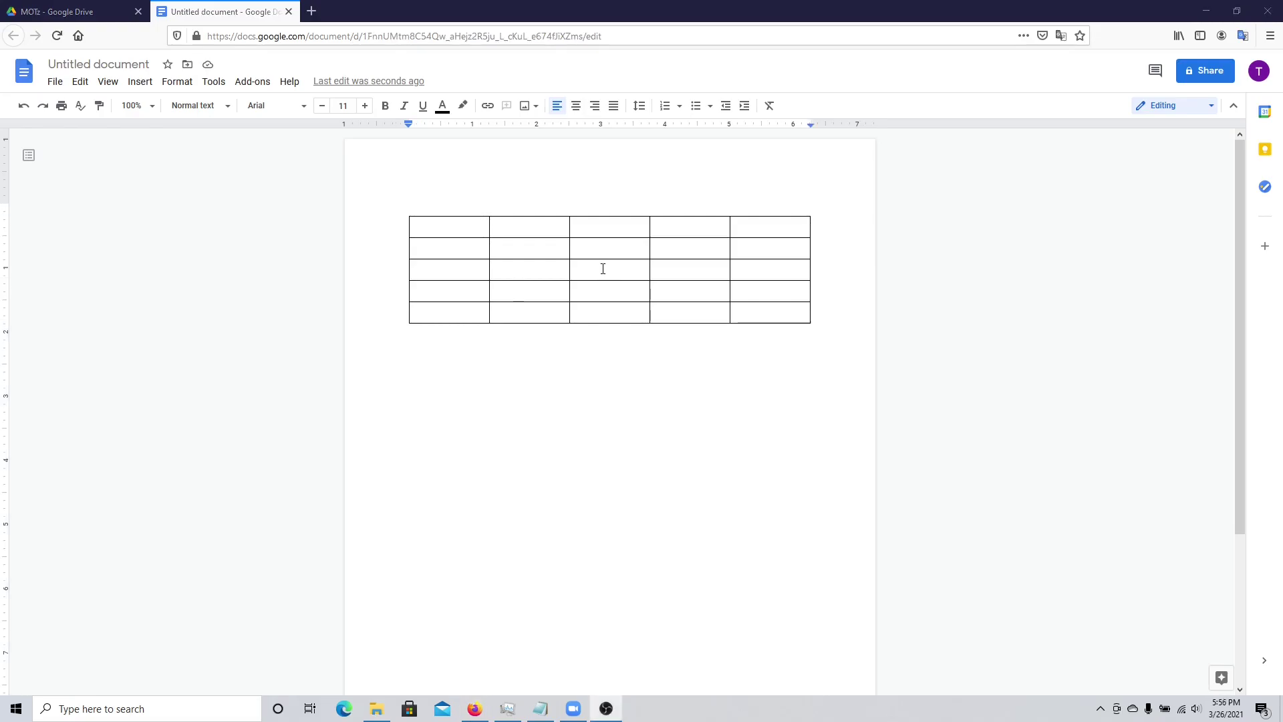
- Add a 'Name -' line above the table, followed by a new line
{"action": "left_click", "coordinate": [467, 198]}
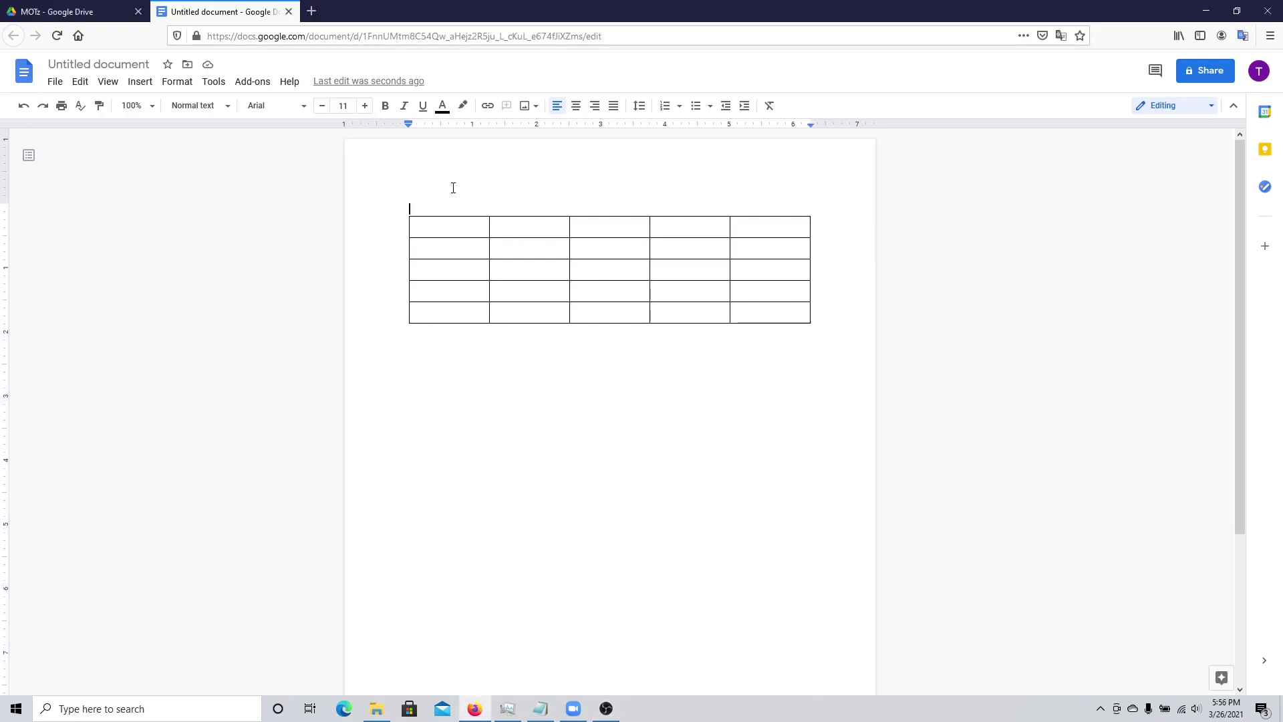
{"action": "type", "text": "Name -"}
{"action": "key", "text": "Return"}
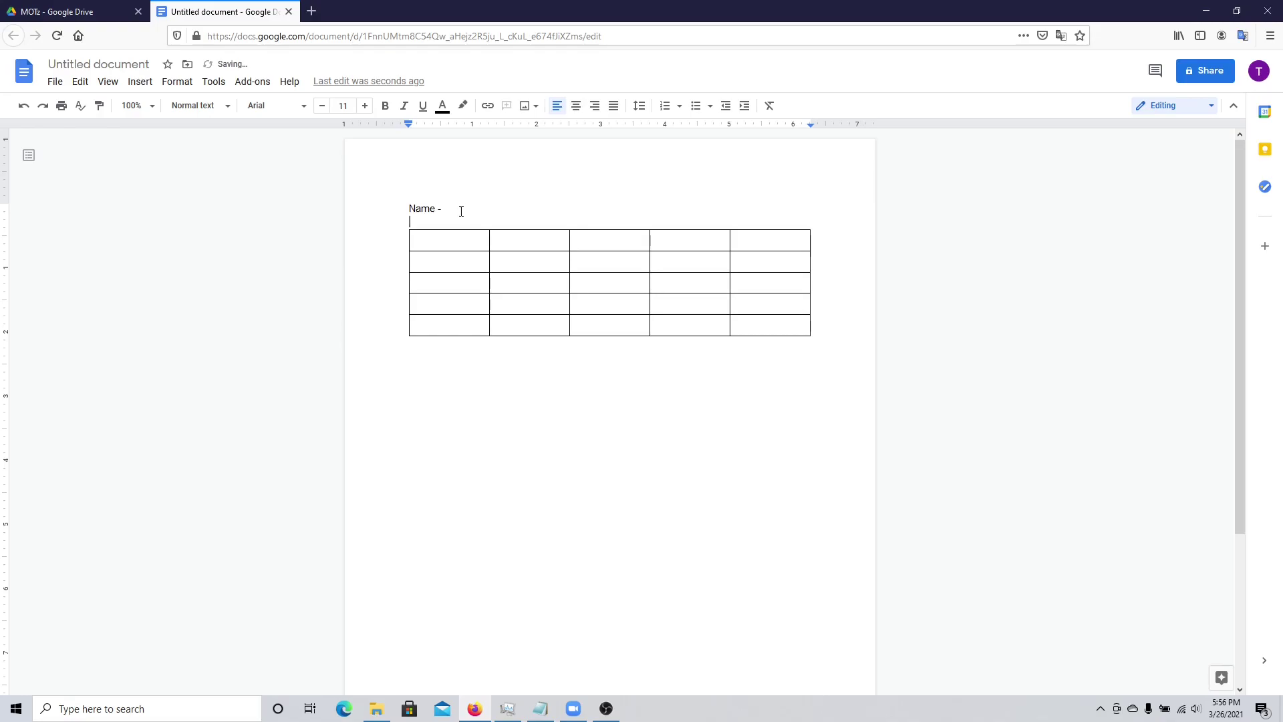
- Retitle the document 'Speed Networking'
{"action": "left_click", "coordinate": [91, 64]}
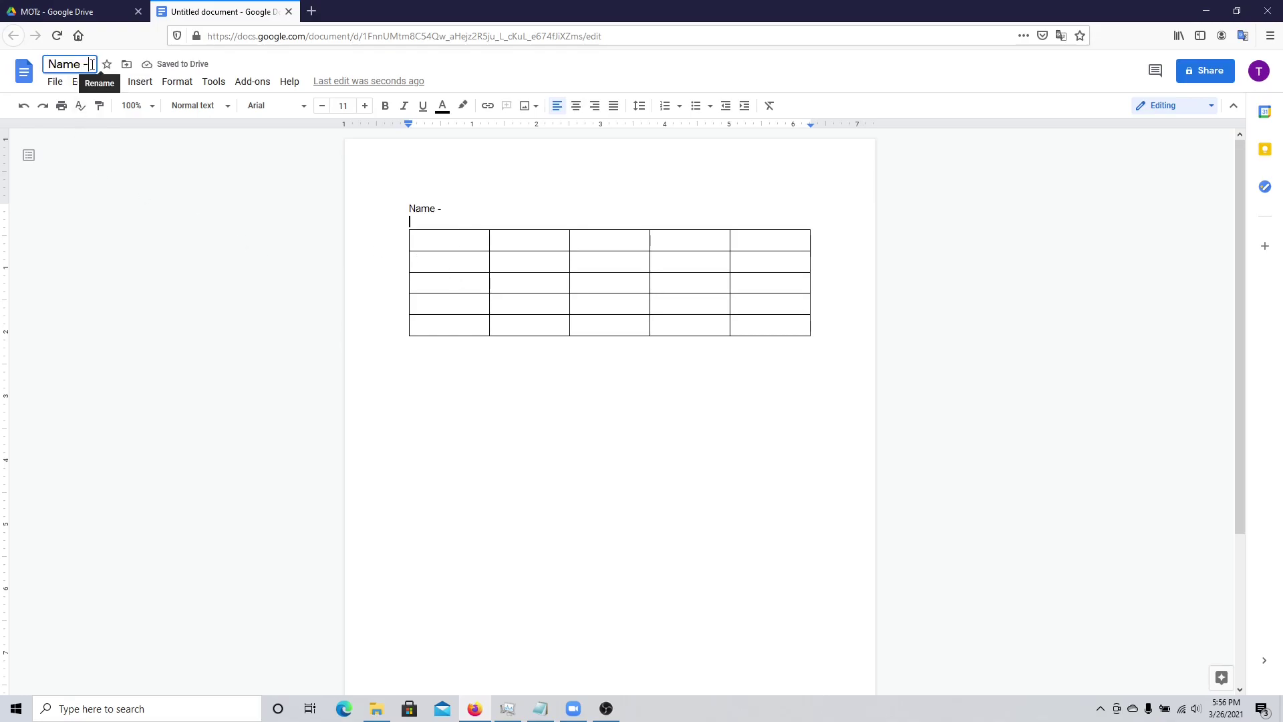
{"action": "left_click", "coordinate": [90, 66]}
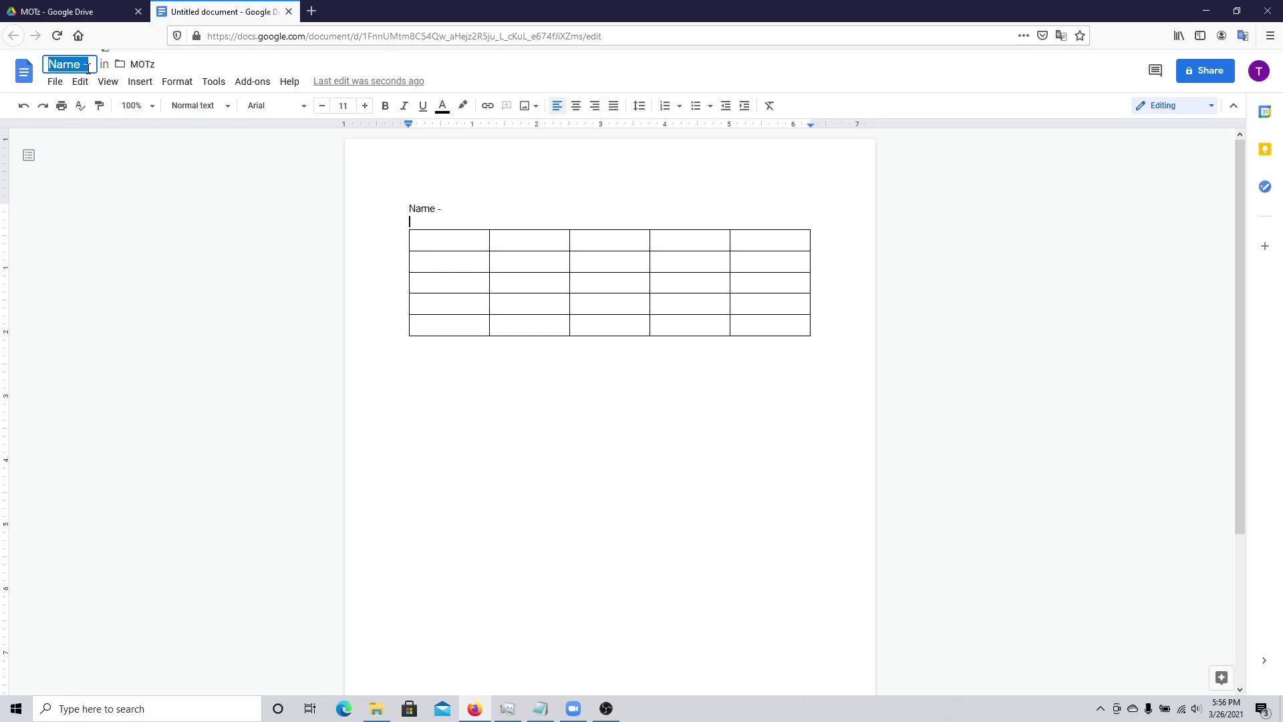
{"action": "type", "text": "Speed Networking"}
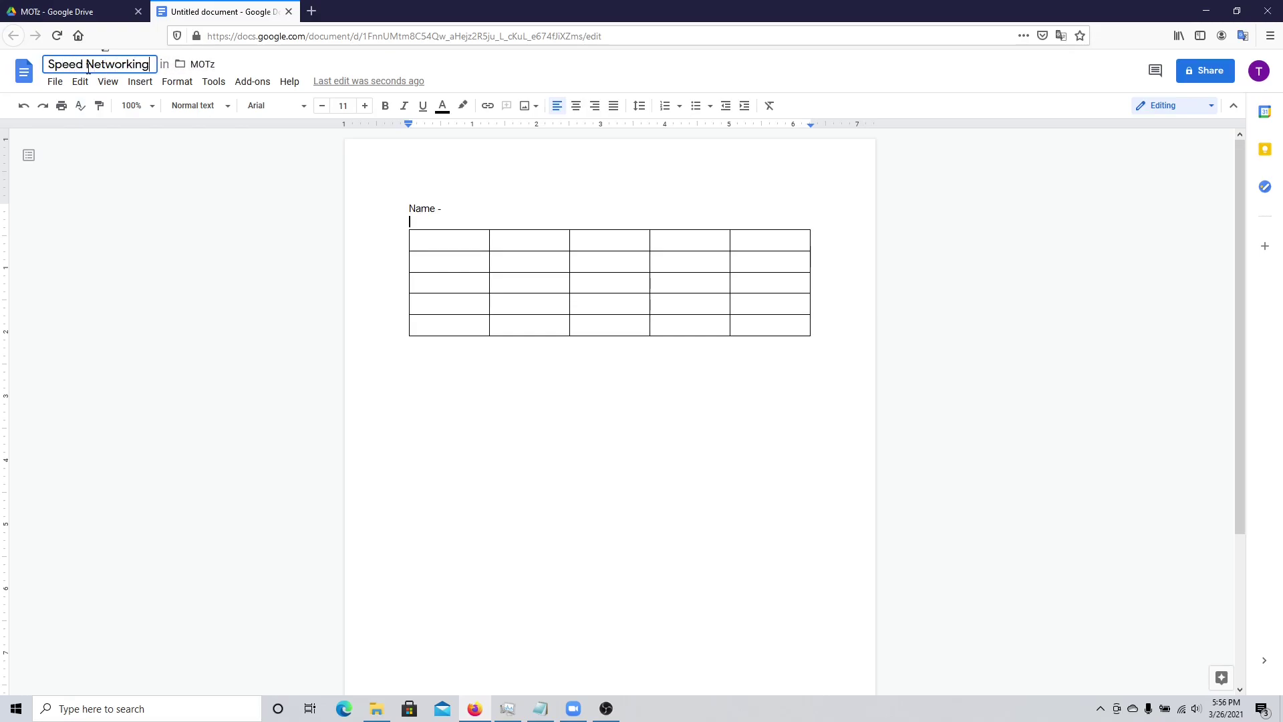
- Fill the first row's cells with 'Been to Europe', 'Has a dog' and 'Has 2 or more siblings'
{"action": "left_click", "coordinate": [451, 241]}
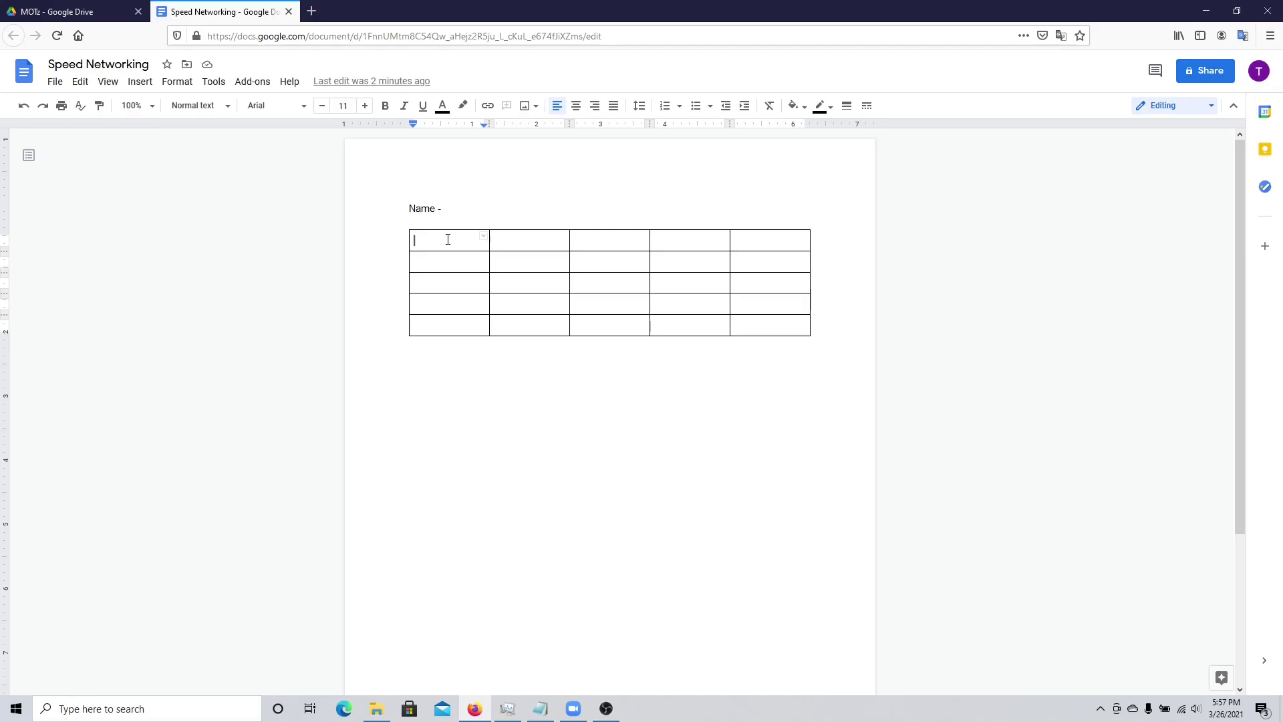
{"action": "type", "text": "Been to Europe"}
{"action": "left_click", "coordinate": [519, 236]}
{"action": "type", "text": "Has a dog"}
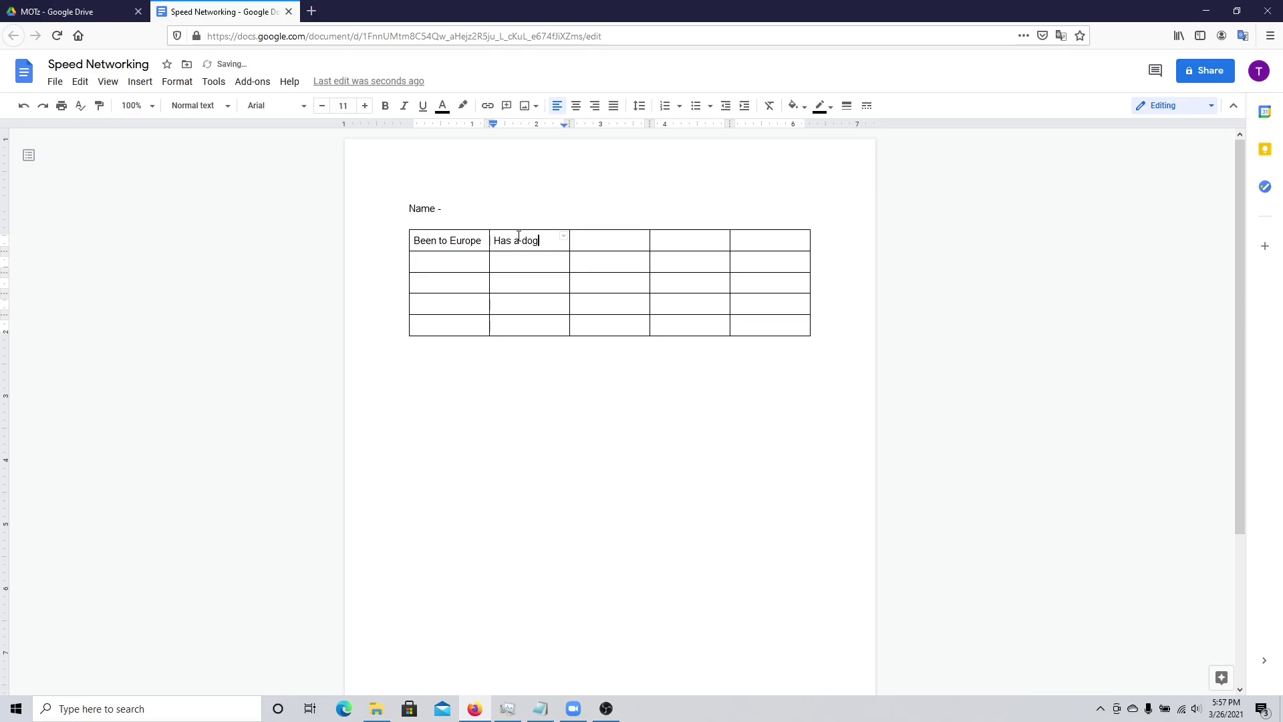
{"action": "left_click", "coordinate": [578, 238]}
{"action": "type", "text": "Has 2 or more sib"}
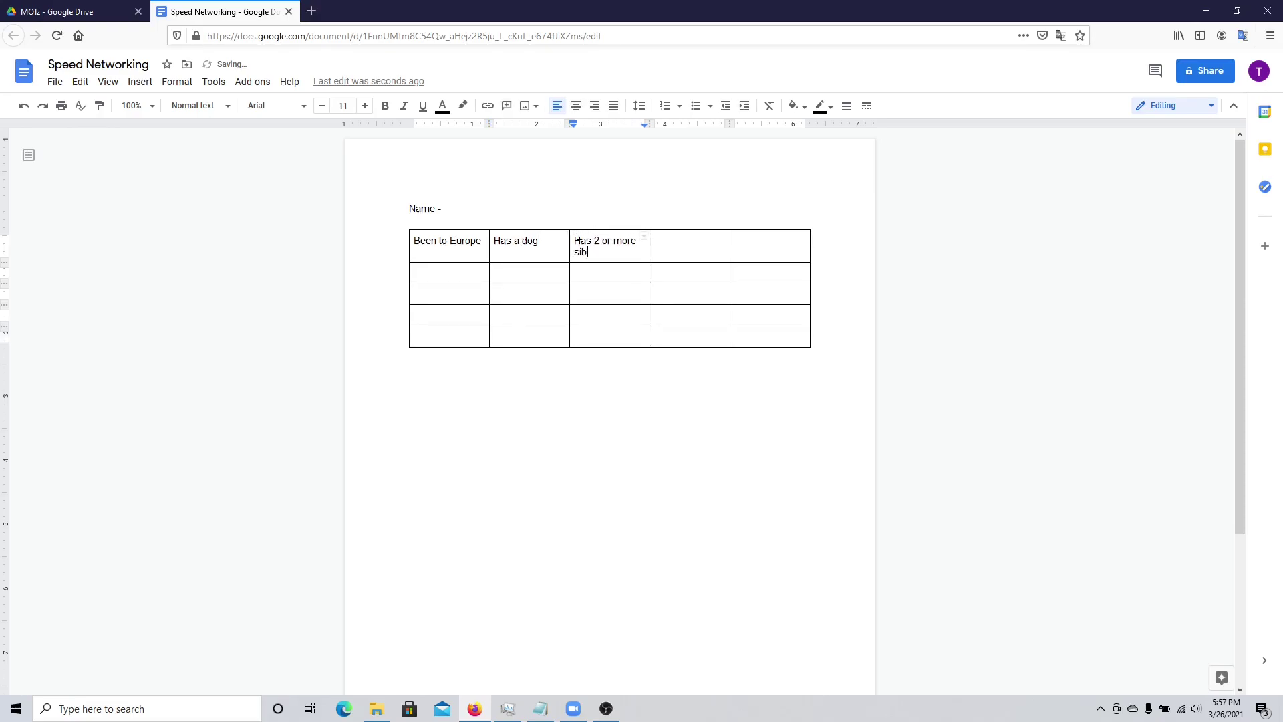
{"action": "type", "text": "lings"}
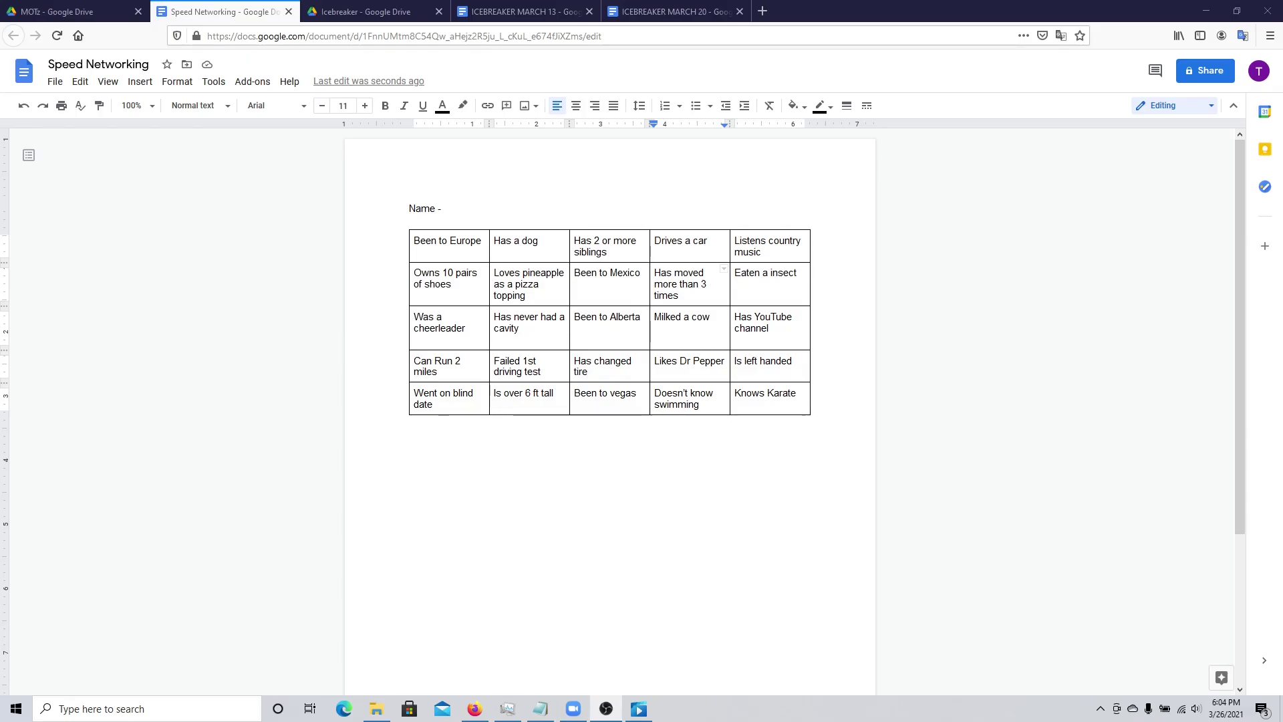
- Add two blank lines under the 'Been to Europe' and 'Owns 10 pairs of shoes' prompts
{"action": "left_click", "coordinate": [449, 264]}
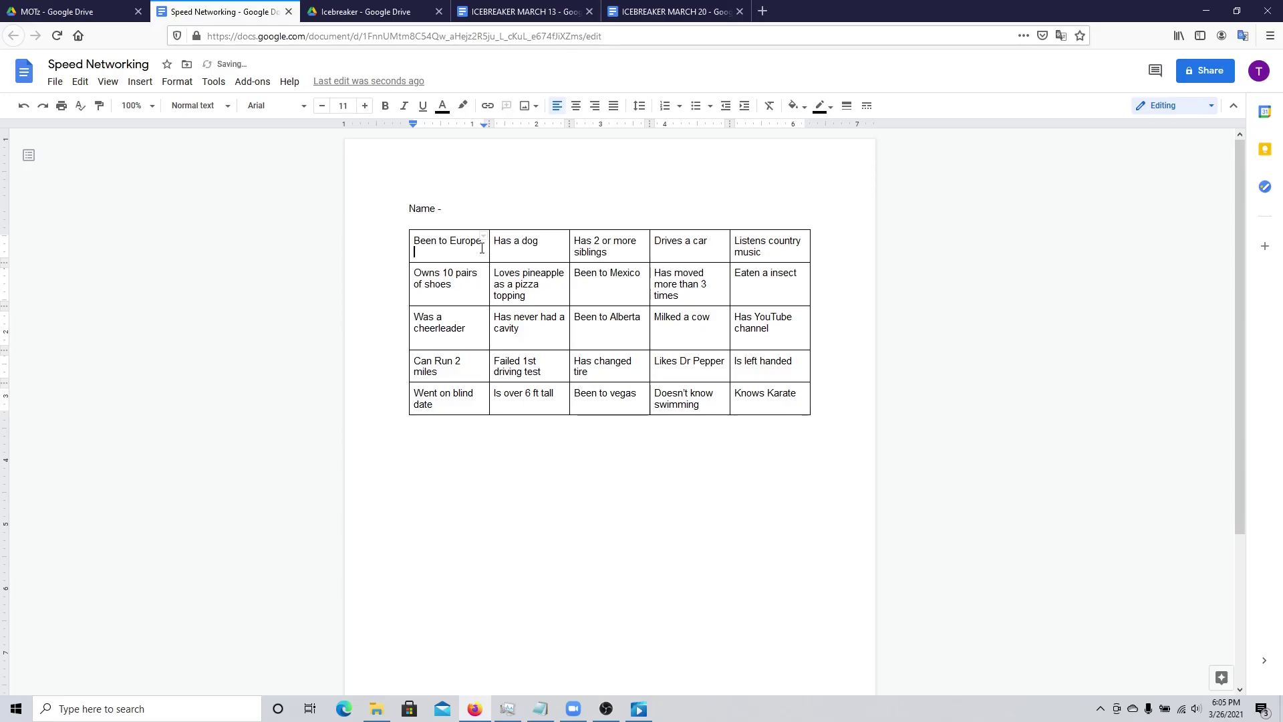
{"action": "key", "text": "Return"}
{"action": "key", "text": "Return"}
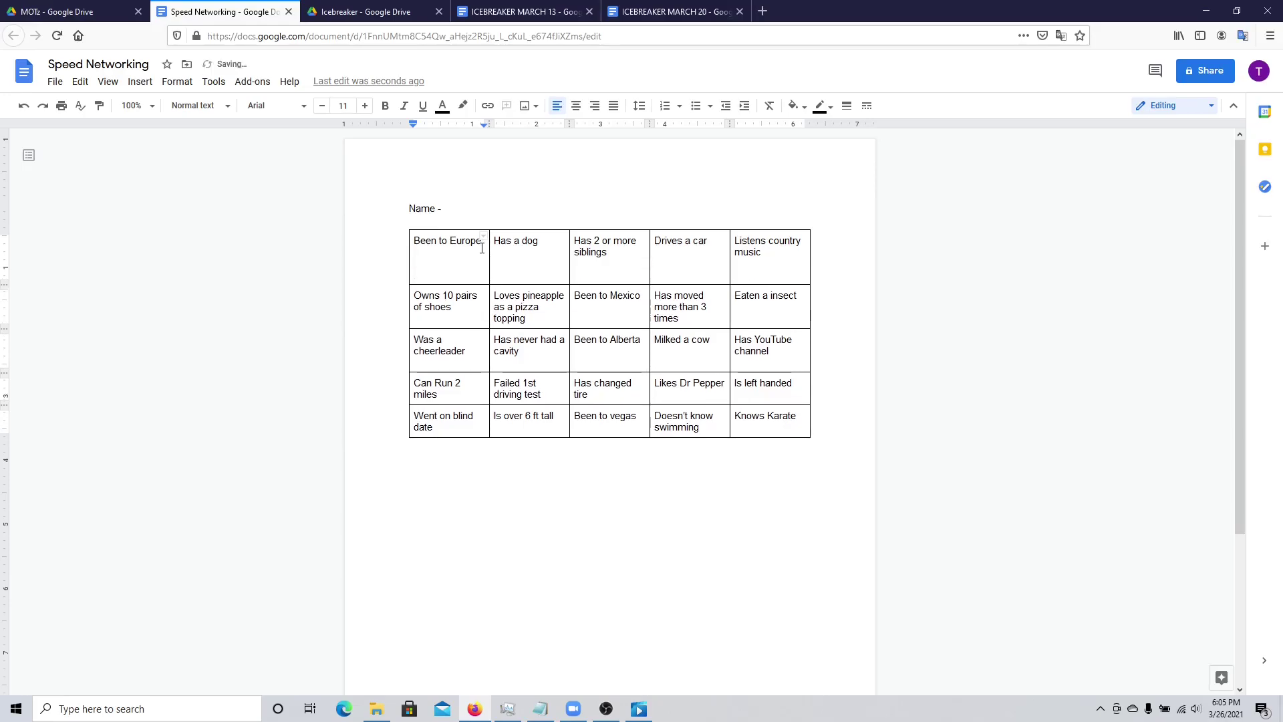
{"action": "key", "text": "Return"}
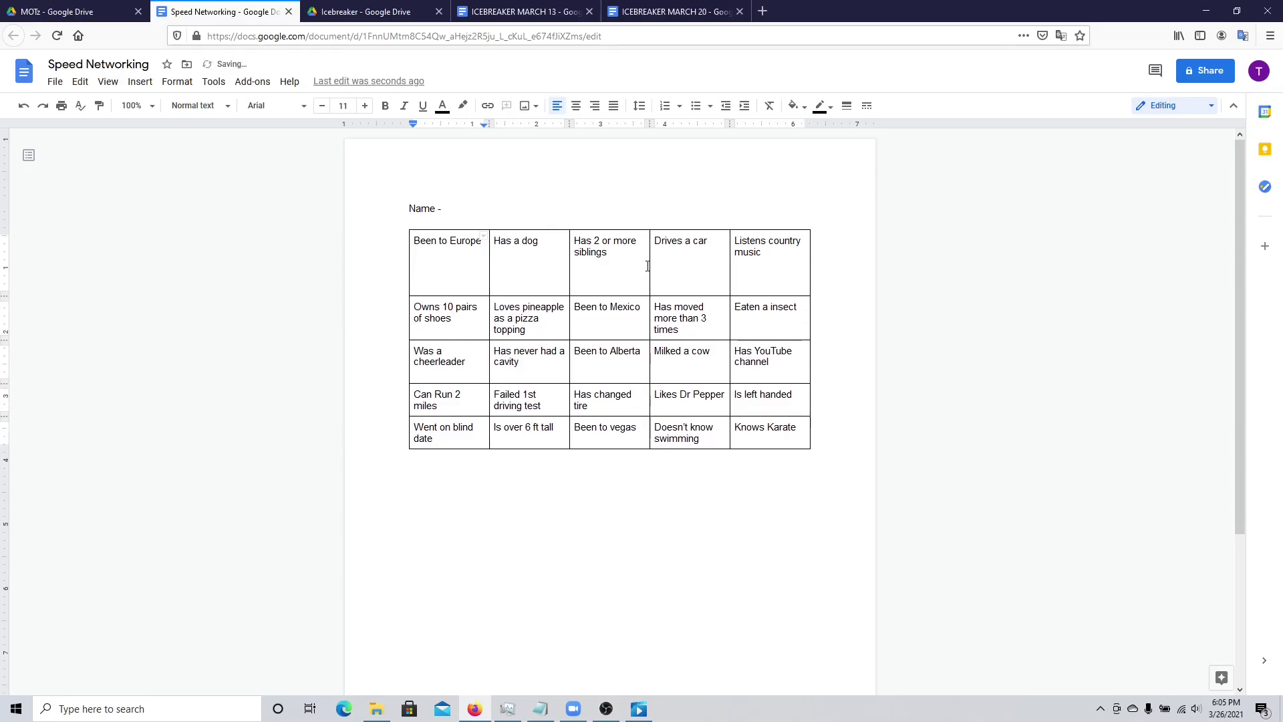
{"action": "left_click", "coordinate": [463, 325]}
{"action": "key", "text": "Return"}
{"action": "key", "text": "Return"}
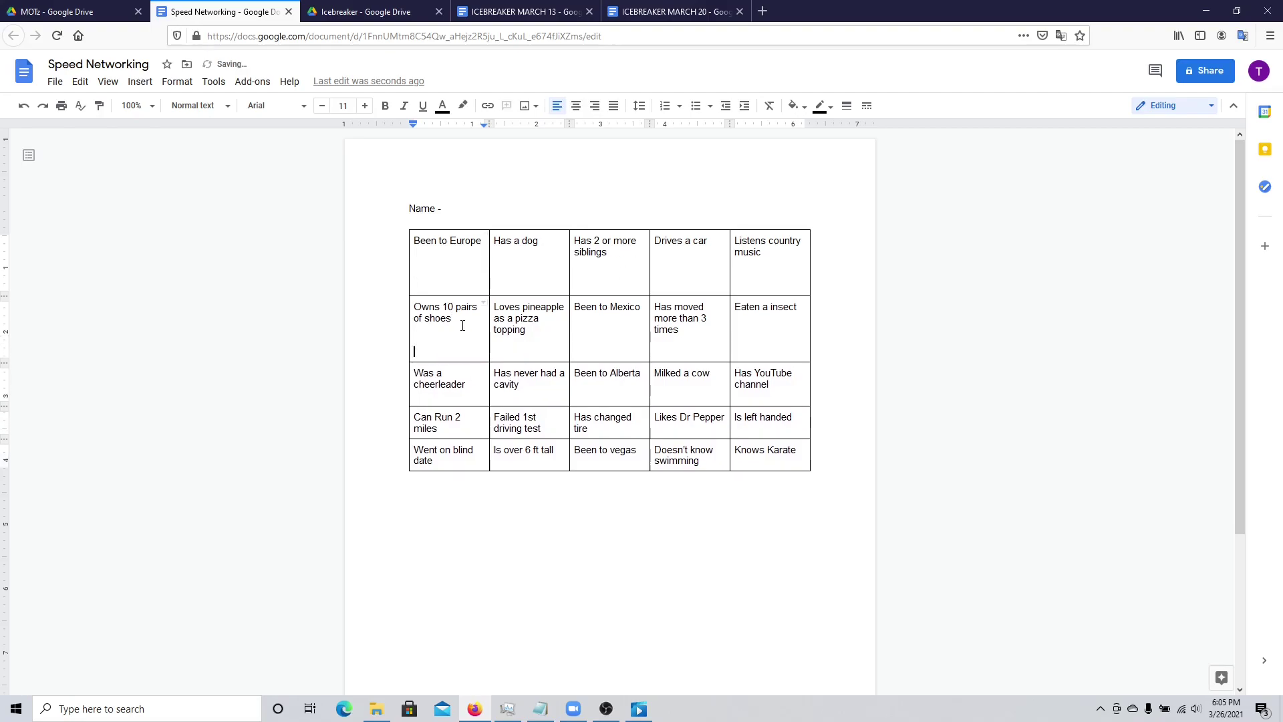
{"action": "key", "text": "Return"}
- Add blank lines under 'Was a cheerleader', 'Can Run 2 miles' and 'Went on blind date'
{"action": "left_click", "coordinate": [469, 396]}
{"action": "key", "text": "Return"}
{"action": "key", "text": "Return"}
{"action": "key", "text": "Return"}
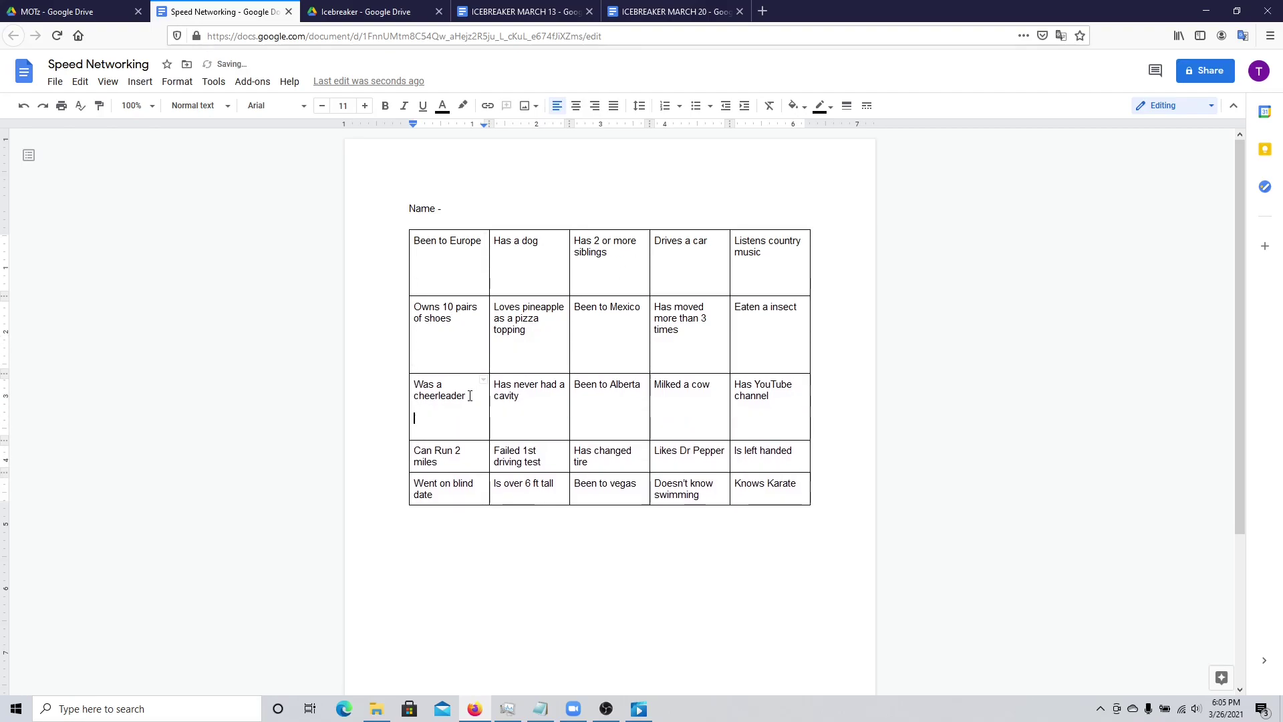
{"action": "left_click", "coordinate": [475, 477]}
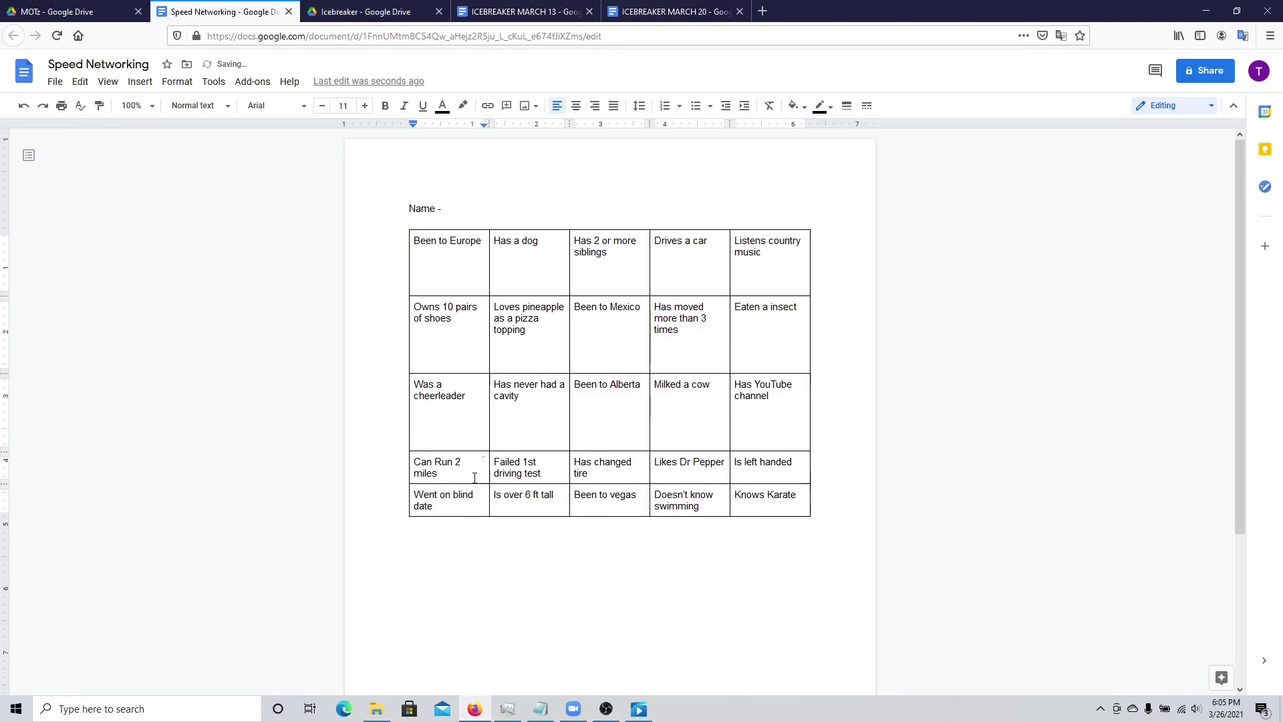
{"action": "key", "text": "Return"}
{"action": "key", "text": "Return"}
{"action": "key", "text": "Return"}
{"action": "left_click", "coordinate": [461, 538]}
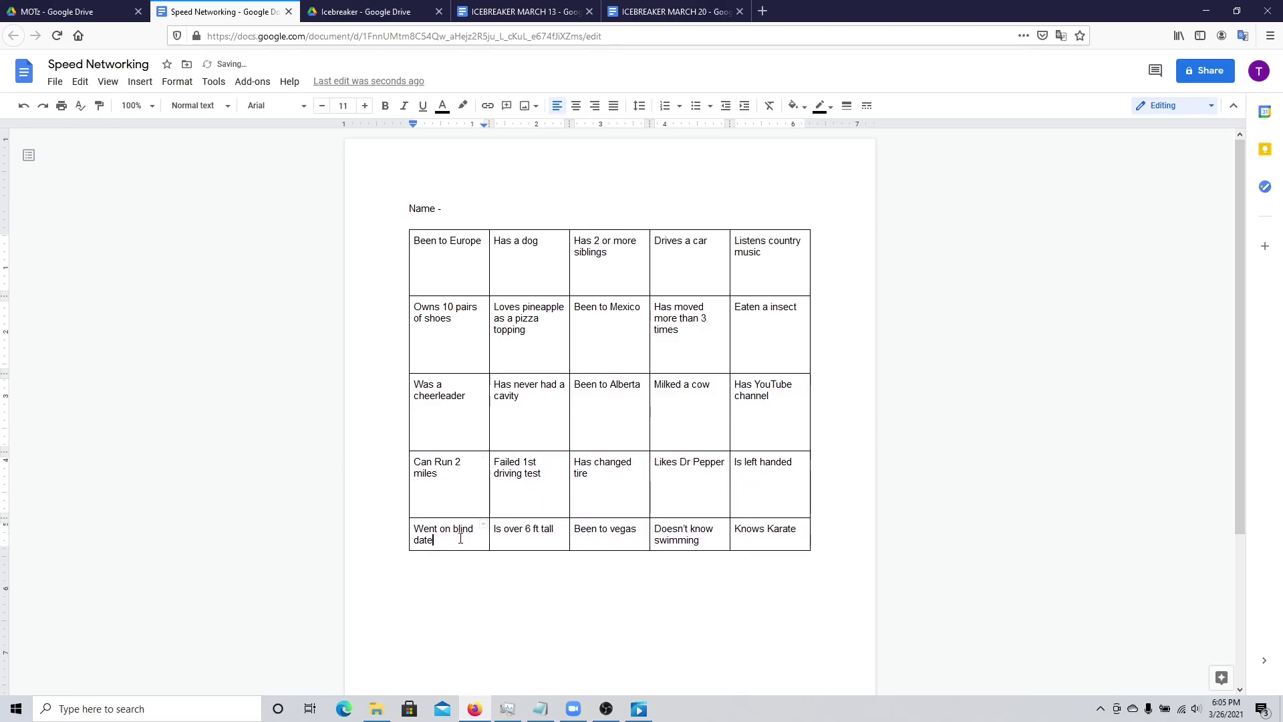
{"action": "key", "text": "Return"}
{"action": "key", "text": "Return"}
{"action": "key", "text": "Return"}
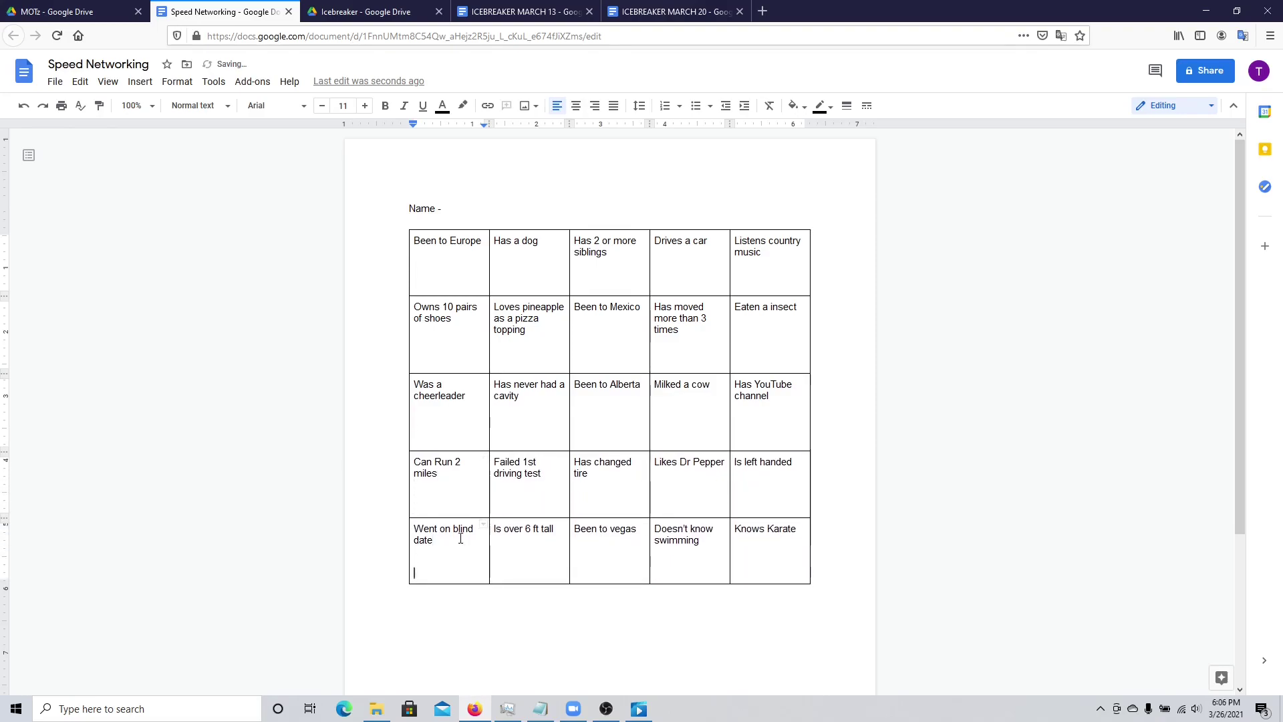
{"action": "key", "text": "Return"}
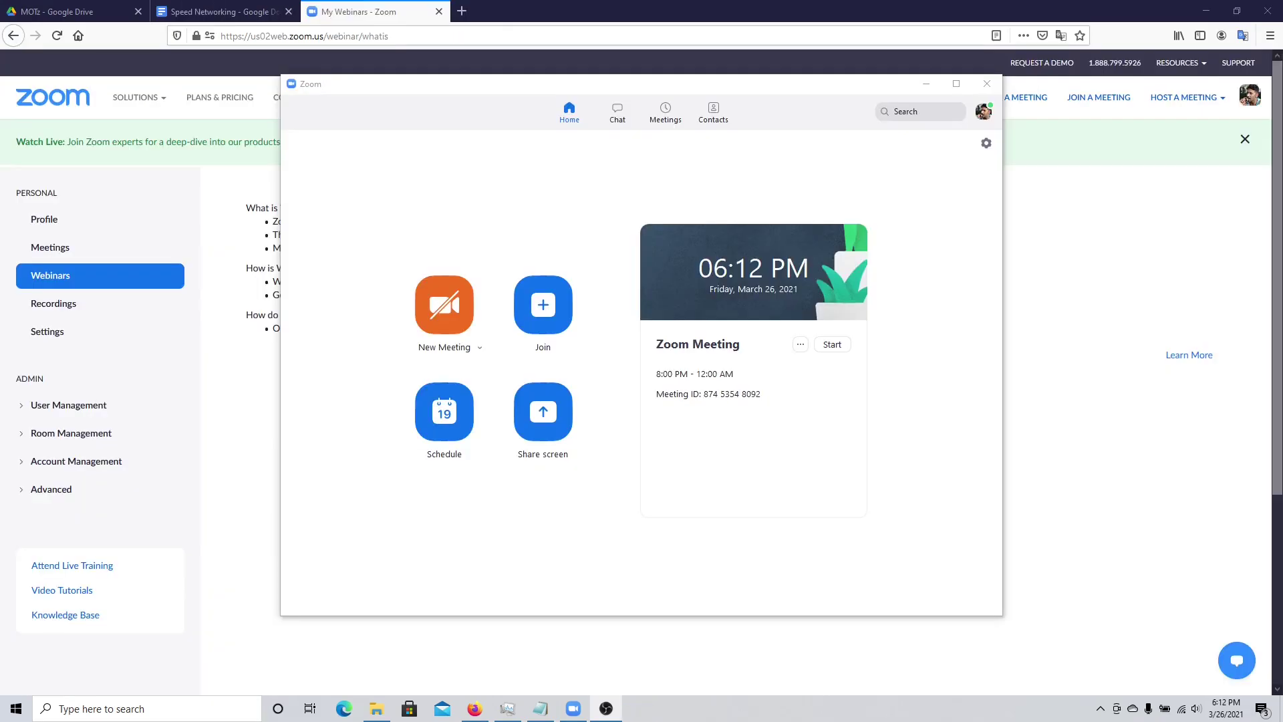
- Raise the zoom.us Webinars page over the Zoom home window
{"action": "left_click", "coordinate": [249, 437]}
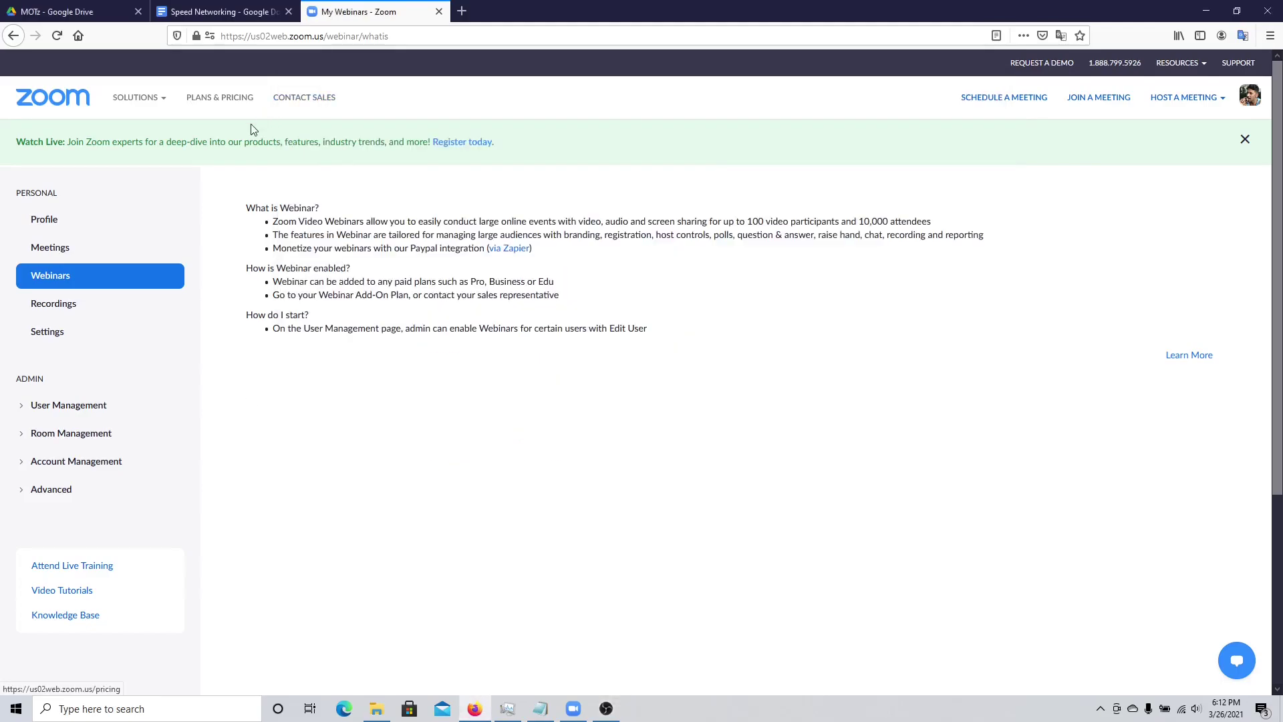
- Open the account Settings page and search it for 'breakou' to find the Breakout room setting
{"action": "left_click", "coordinate": [81, 342]}
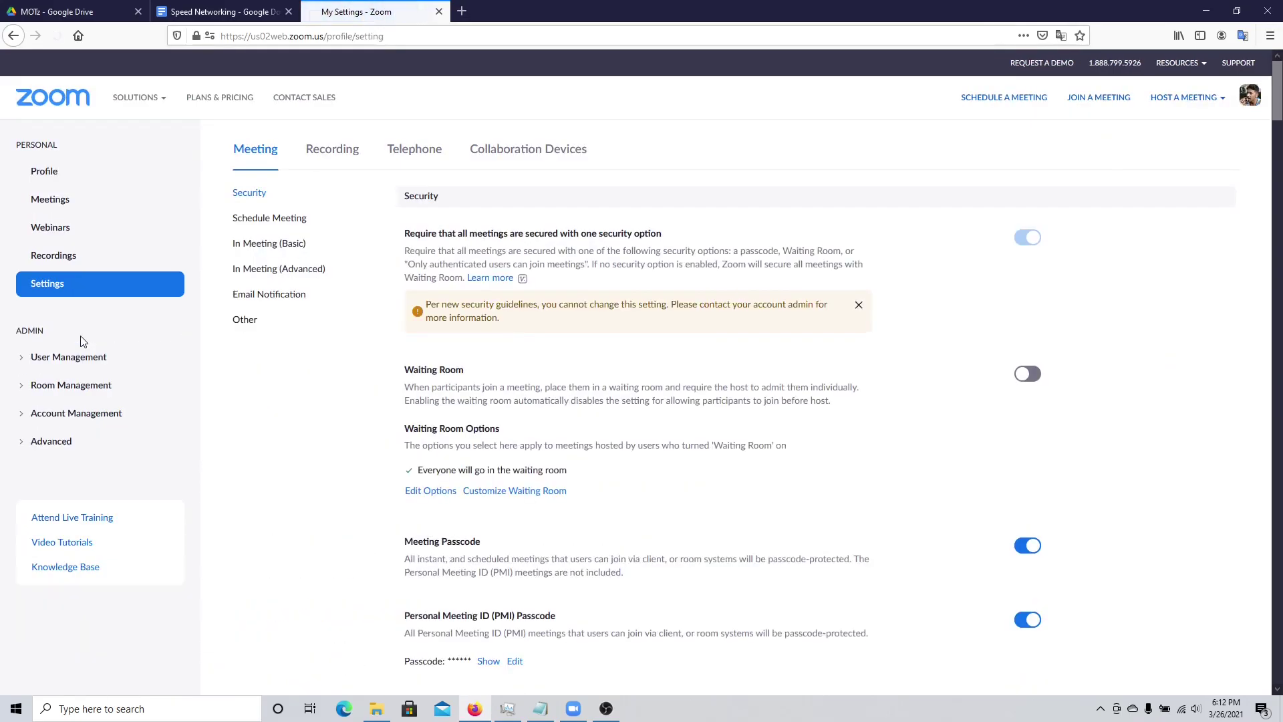
{"action": "key", "text": "ctrl+f"}
{"action": "type", "text": "breakou"}
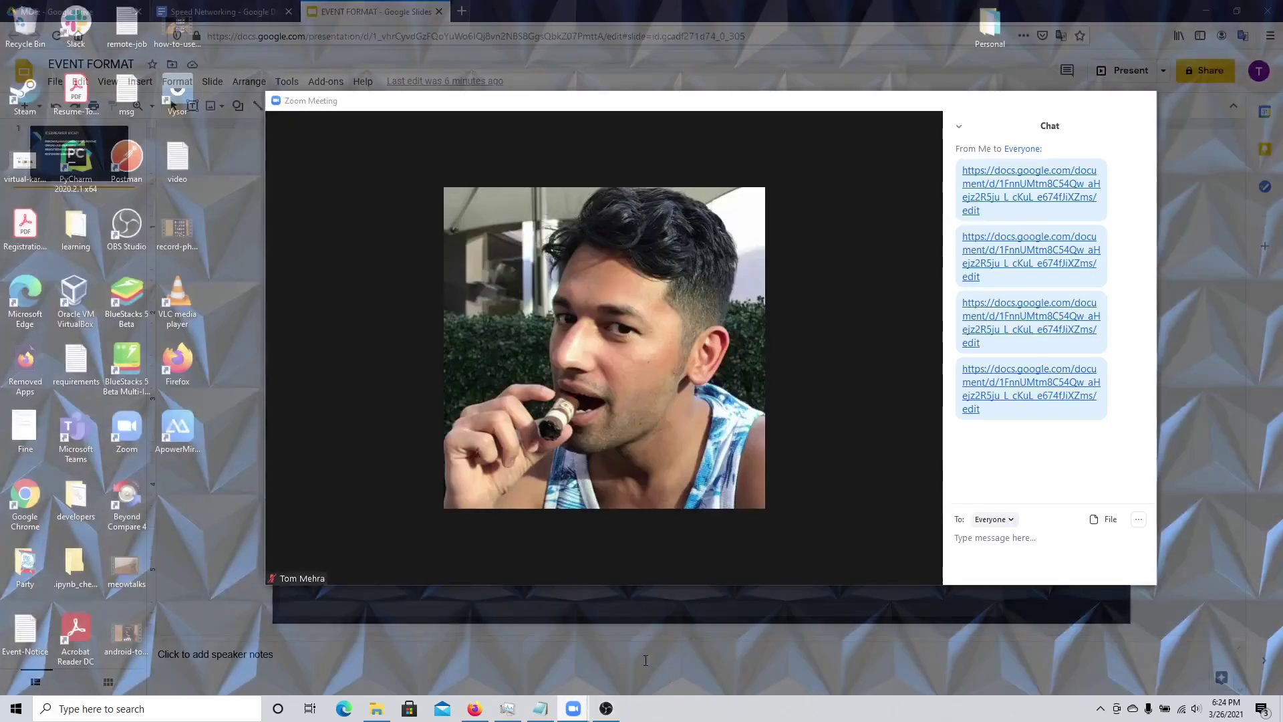
- Close the Create Breakout Rooms dialog without creating rooms and switch away from the meeting window
{"action": "left_click", "coordinate": [630, 647]}
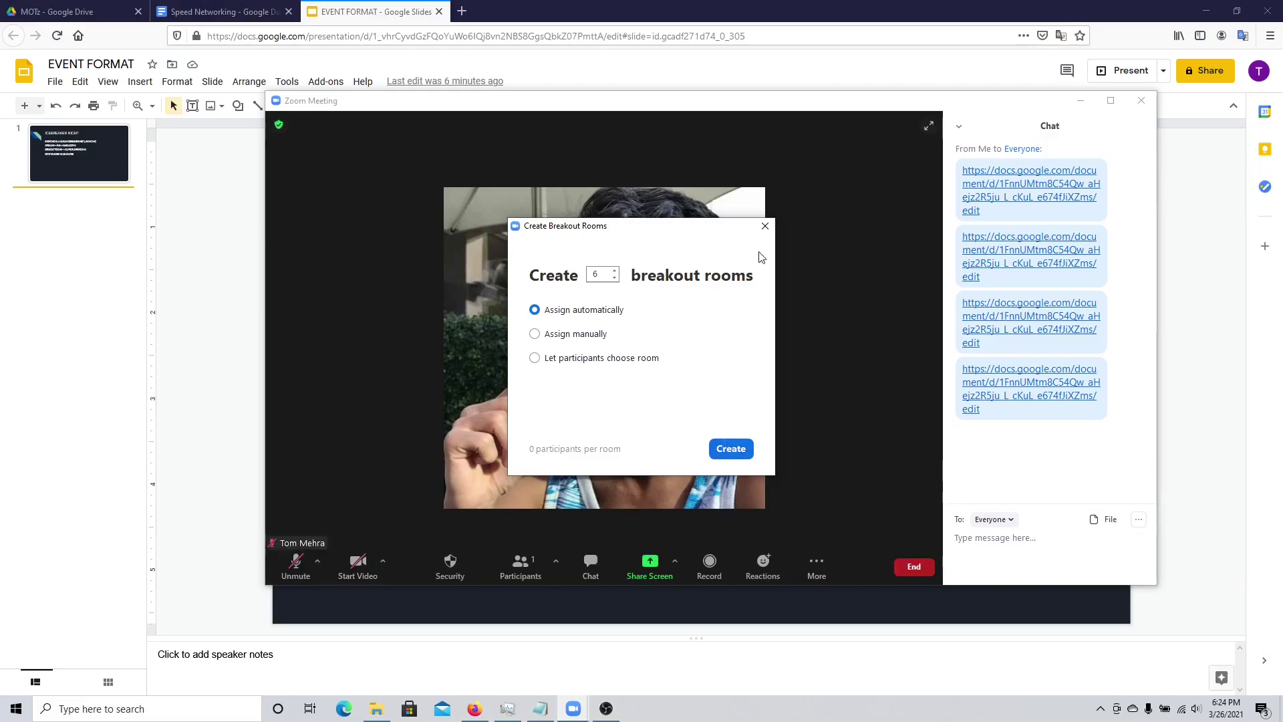
{"action": "left_click", "coordinate": [765, 226]}
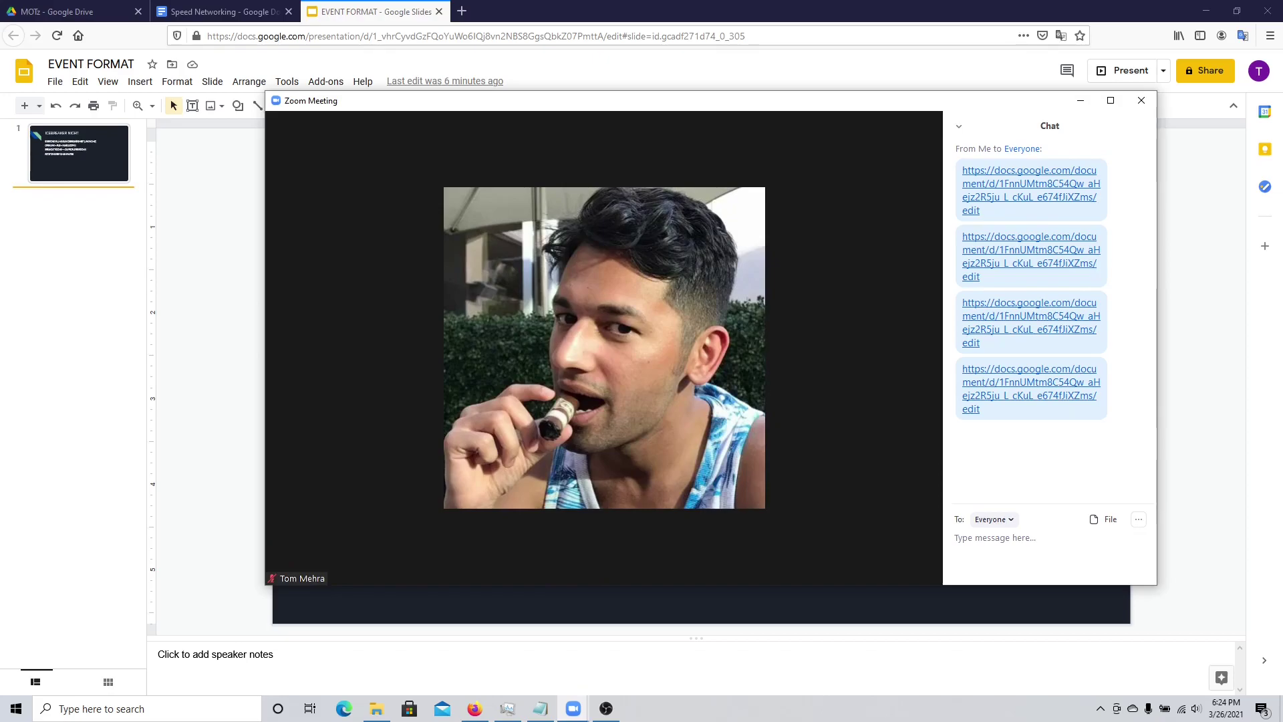
{"action": "key", "text": "alt+Tab"}
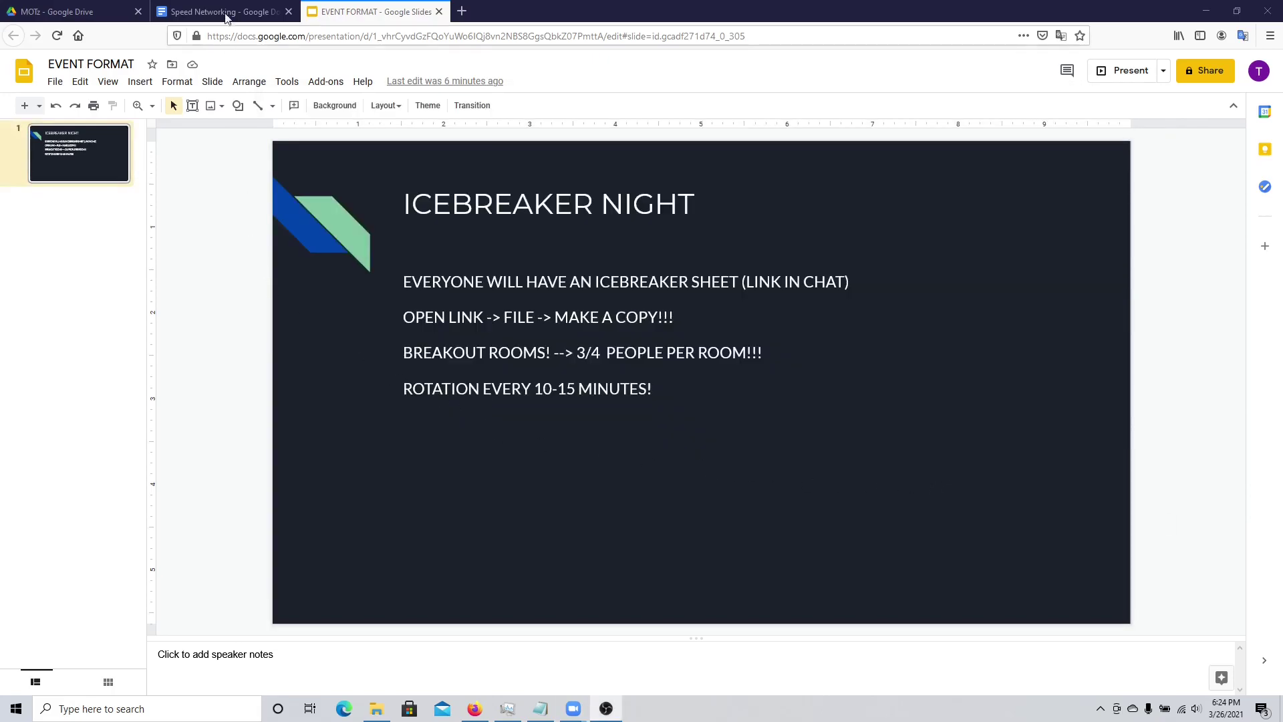
- Make a copy of Speed Networking with your name appended to its title, then return to the slides
{"action": "left_click", "coordinate": [226, 15]}
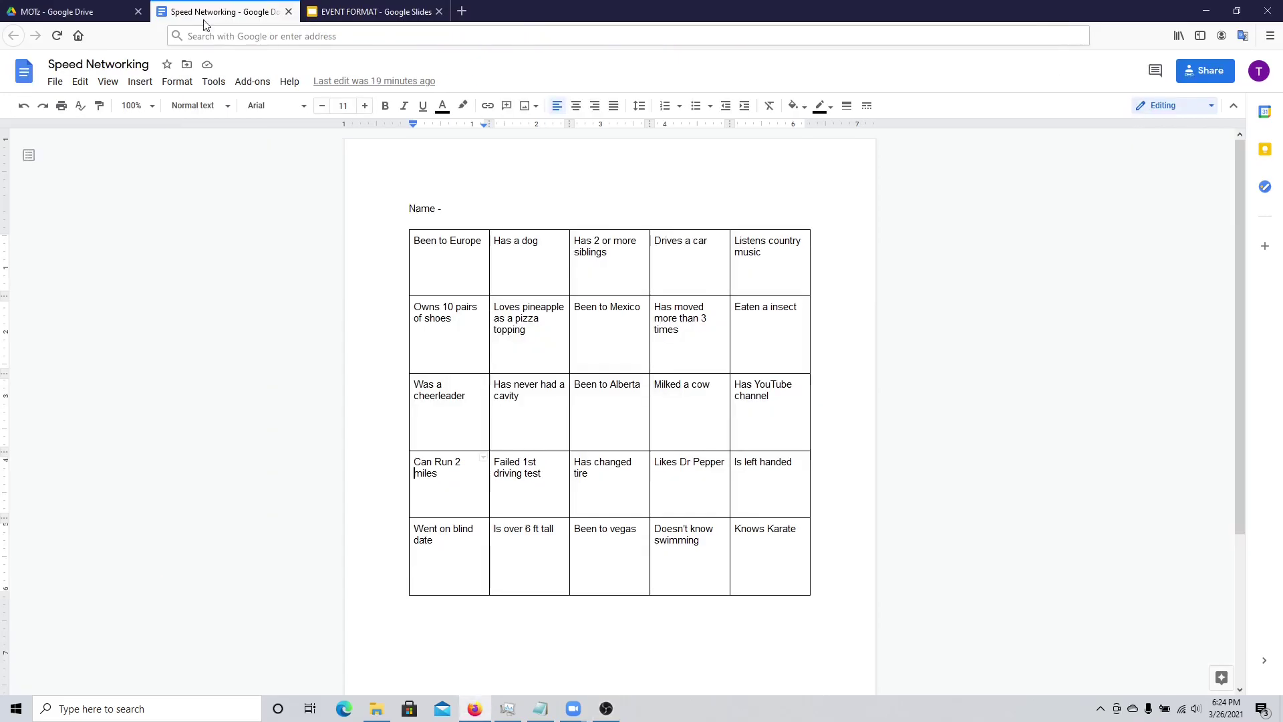
{"action": "left_click", "coordinate": [56, 83]}
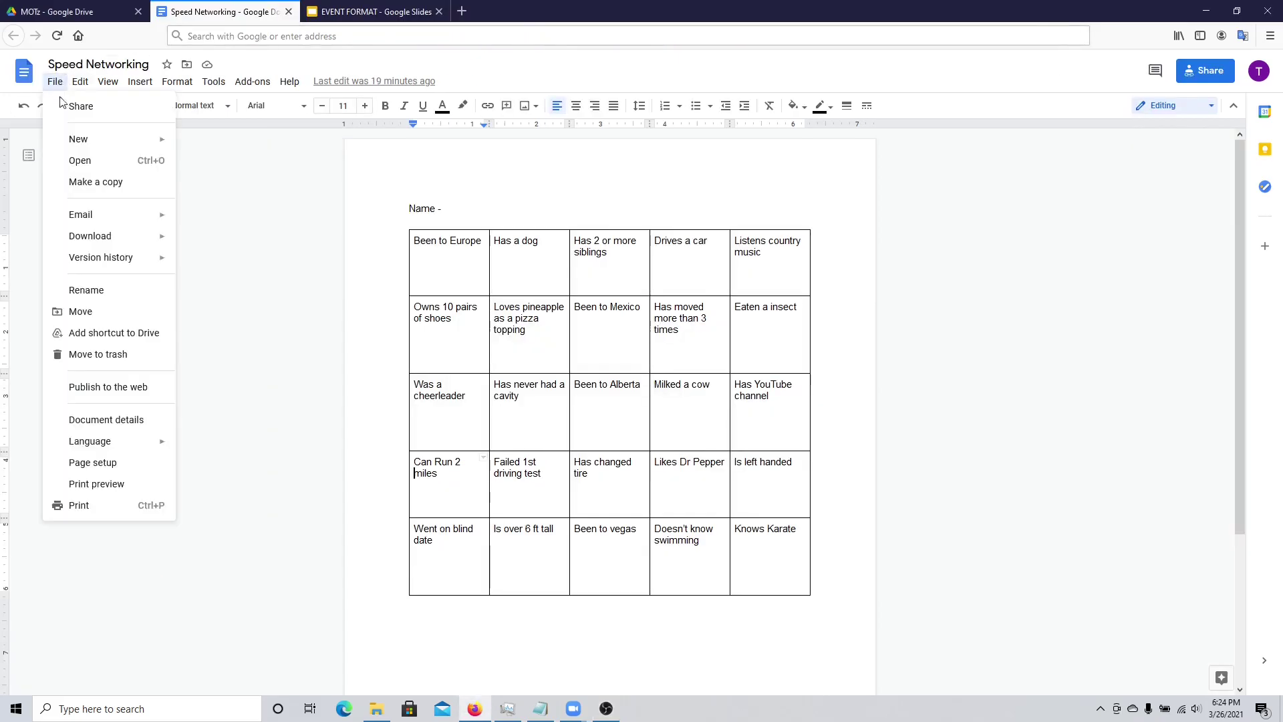
{"action": "left_click", "coordinate": [96, 182]}
{"action": "left_click", "coordinate": [578, 309]}
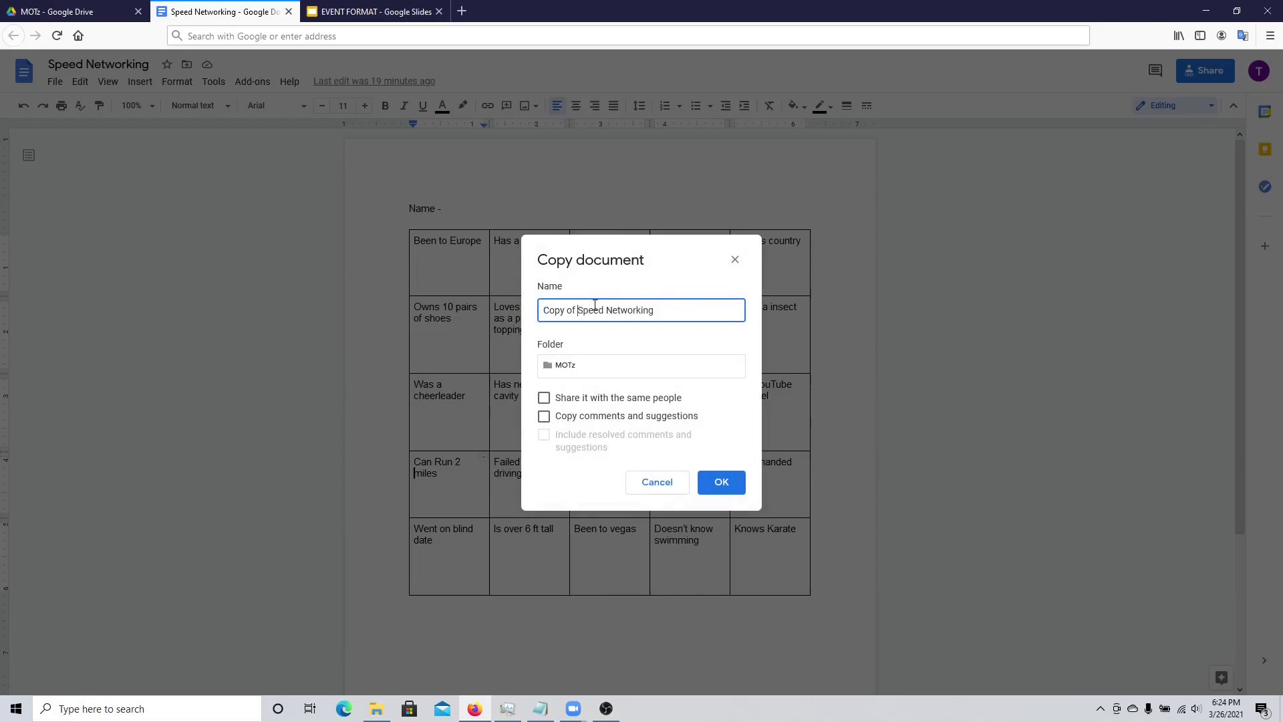
{"action": "type", "text": "- Tom"}
{"action": "left_click", "coordinate": [717, 486]}
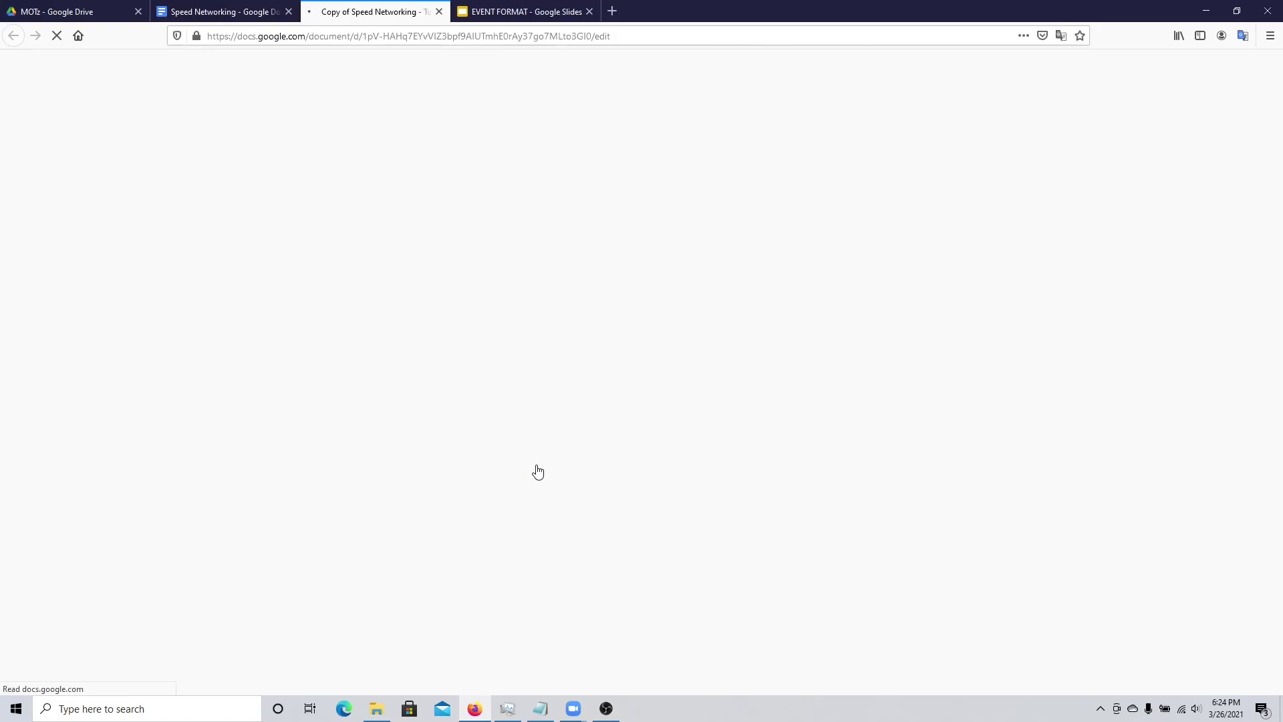
{"action": "key", "text": "ctrl+Tab"}
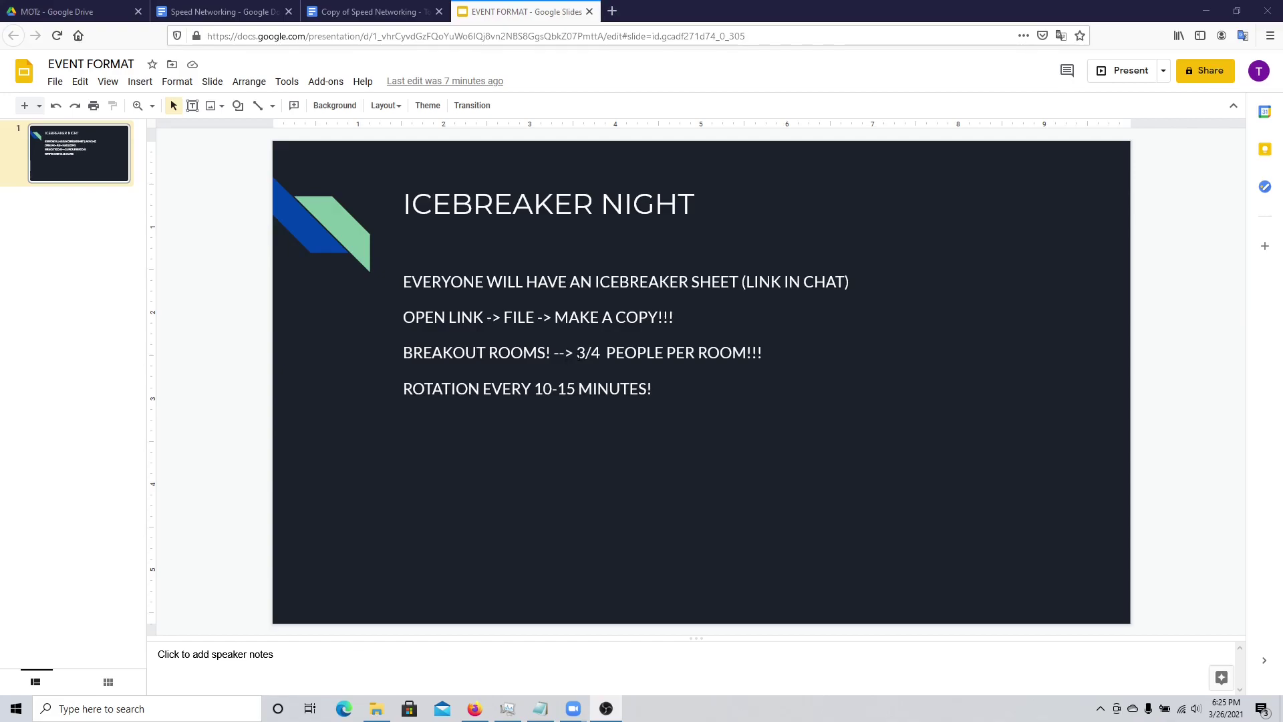
- Insert '2/' before '3/4' so the slide reads 'BREAKOUT ROOMS! --> 2/3/4 PEOPLE PER ROOM!!!'
{"action": "left_click", "coordinate": [578, 353]}
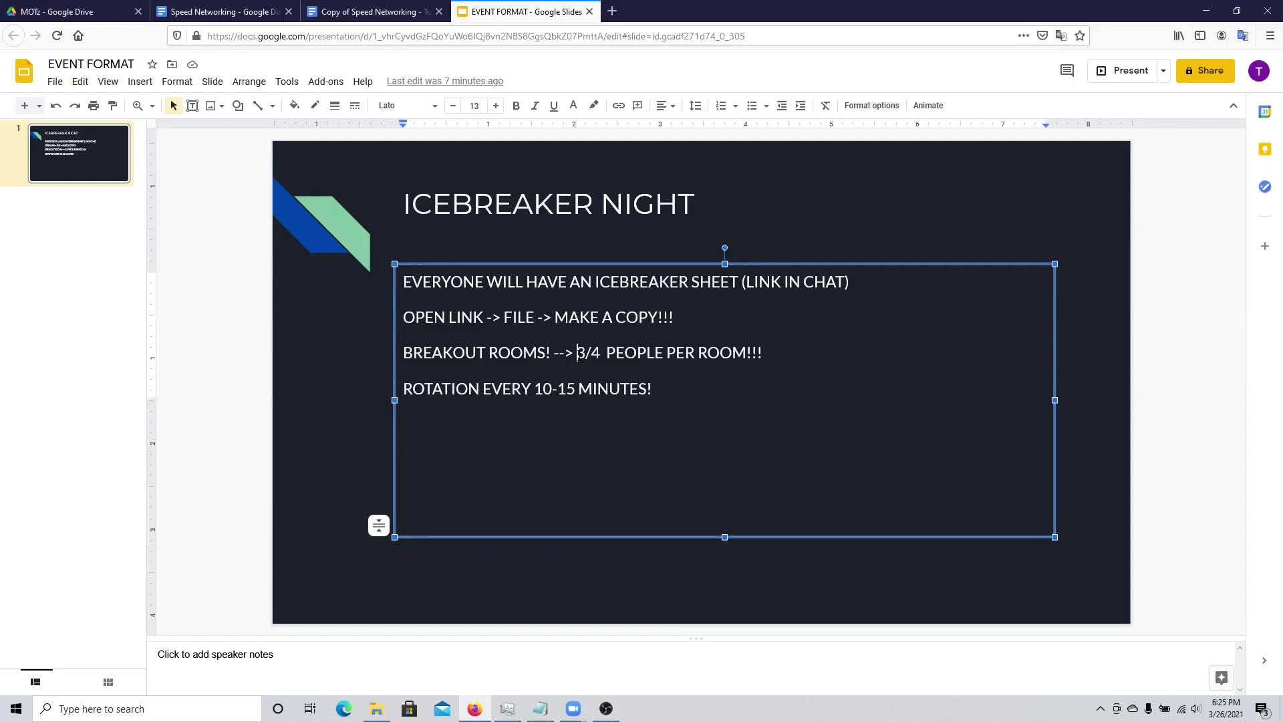
{"action": "type", "text": "2/"}
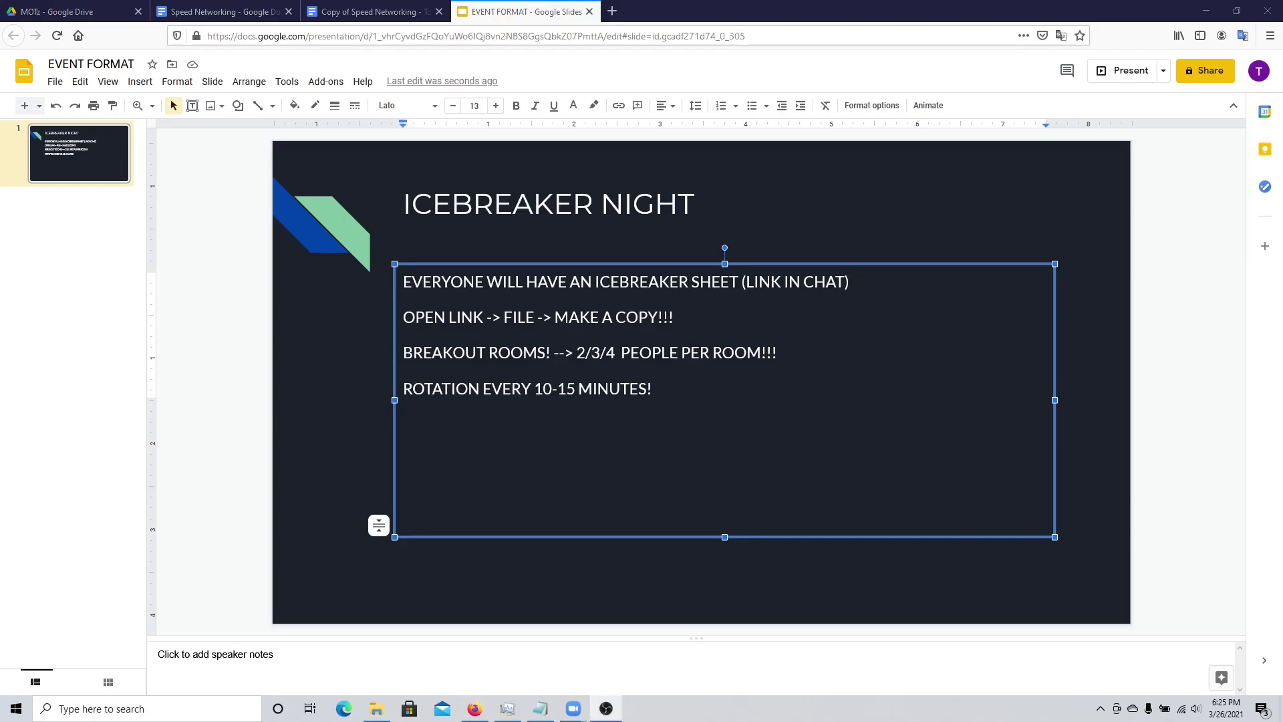
- Start Zoom breakout room setup with 6 rooms and automatic participant assignment
{"action": "mouse_move", "coordinate": [573, 709]}
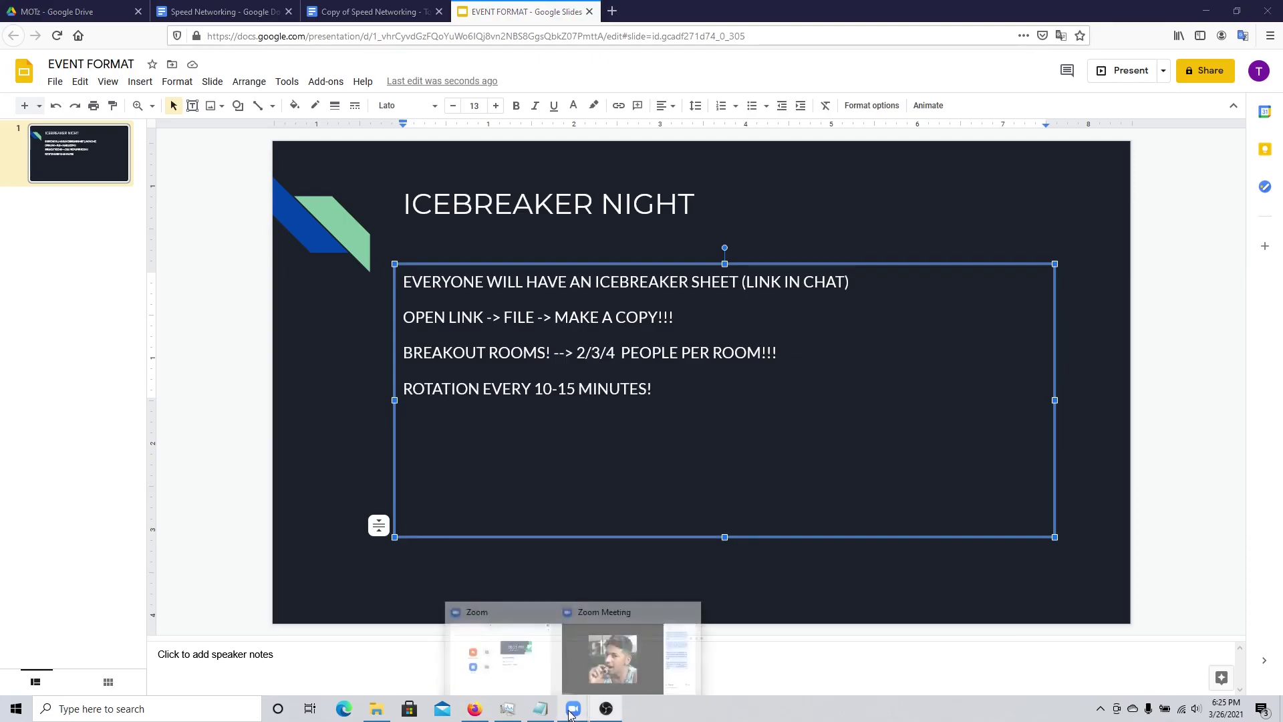
{"action": "left_click", "coordinate": [622, 663]}
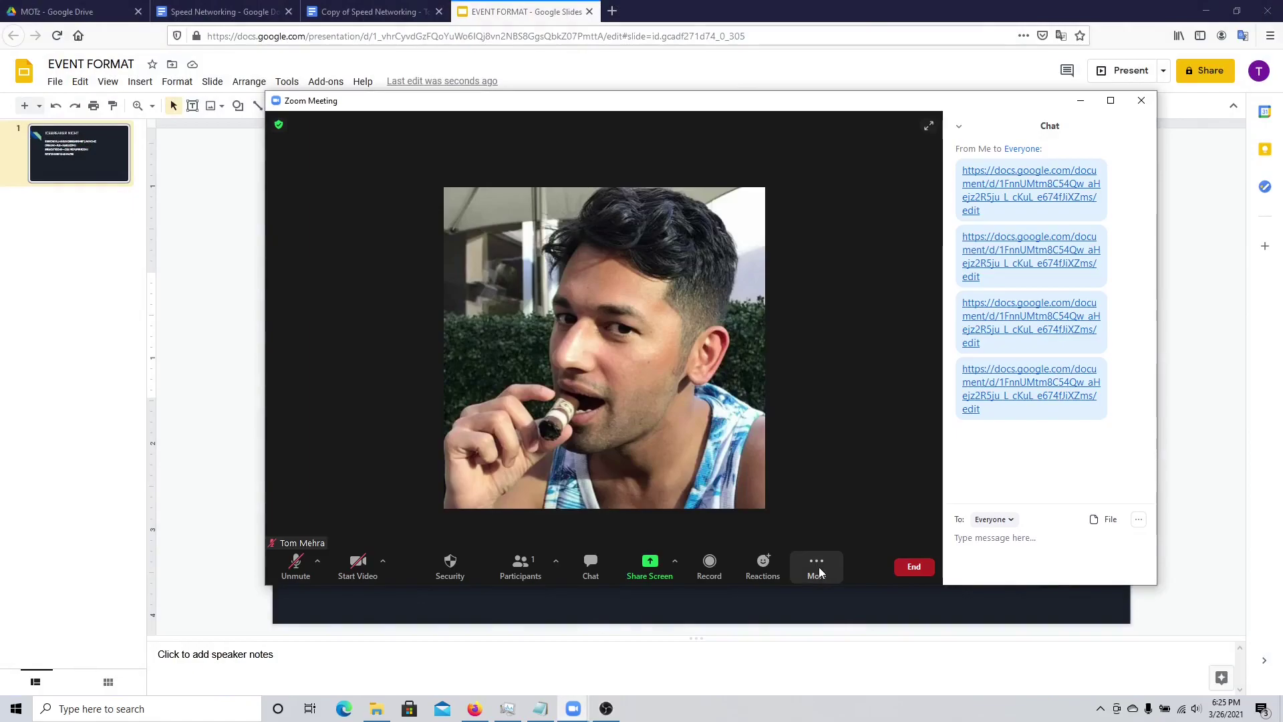
{"action": "left_click", "coordinate": [820, 573]}
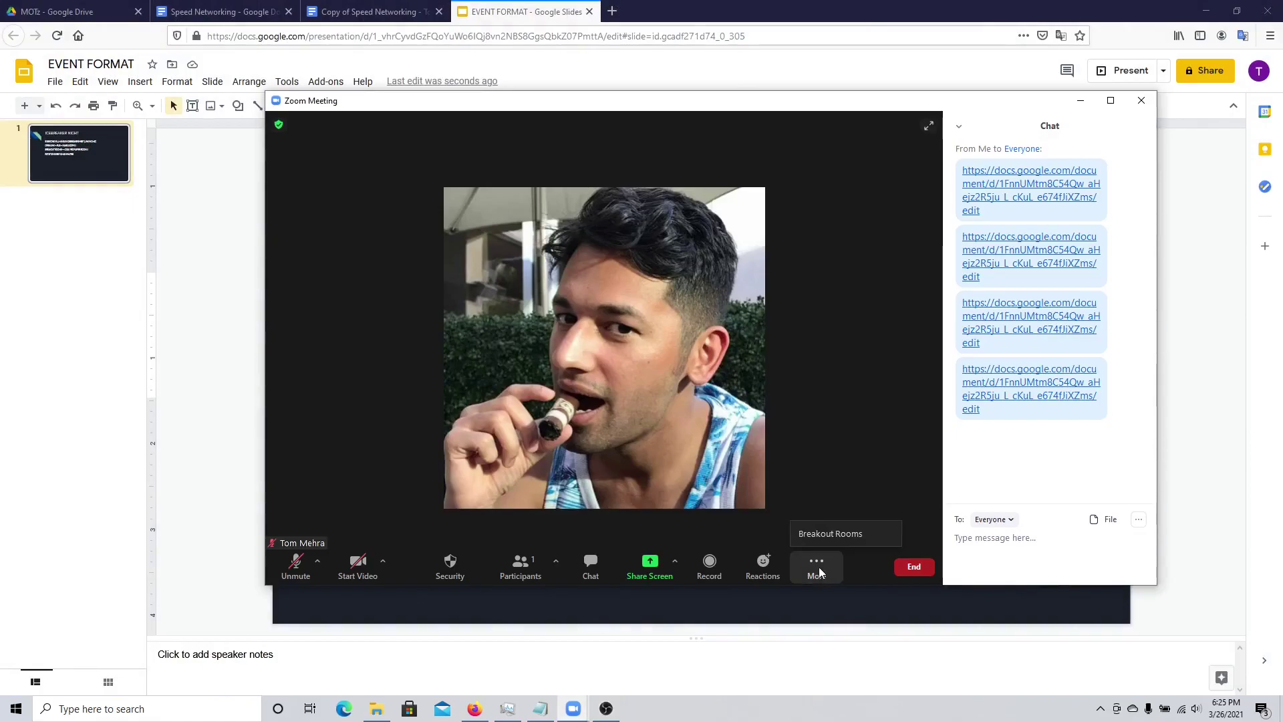
{"action": "left_click", "coordinate": [819, 535]}
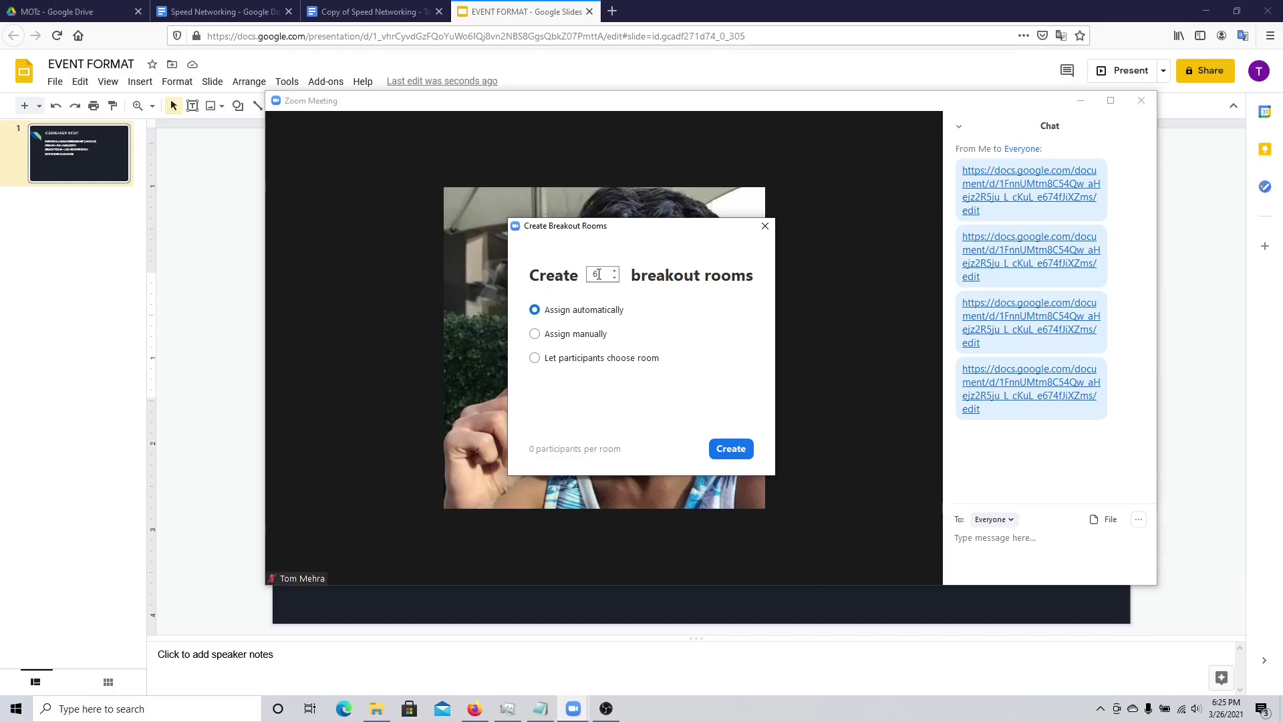
{"action": "double_click", "coordinate": [598, 274]}
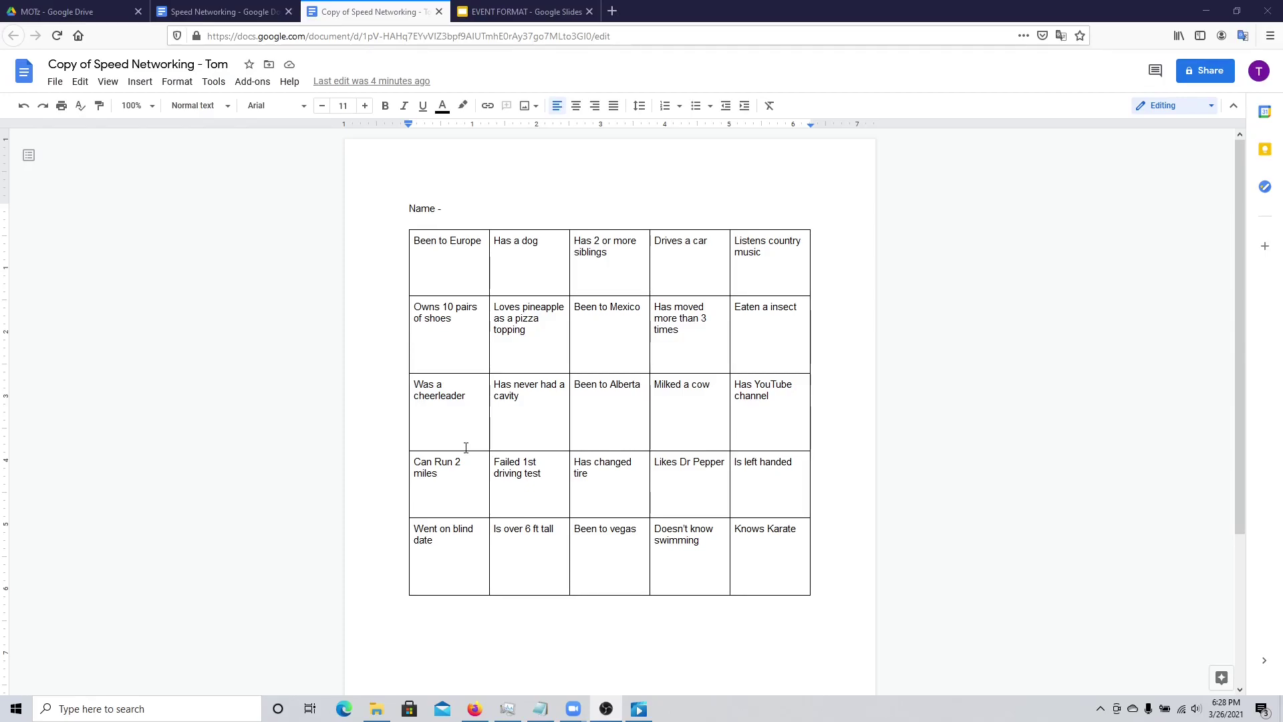
- Enter a participant's name on a new line under 'Been to Europe'
{"action": "left_click", "coordinate": [477, 254]}
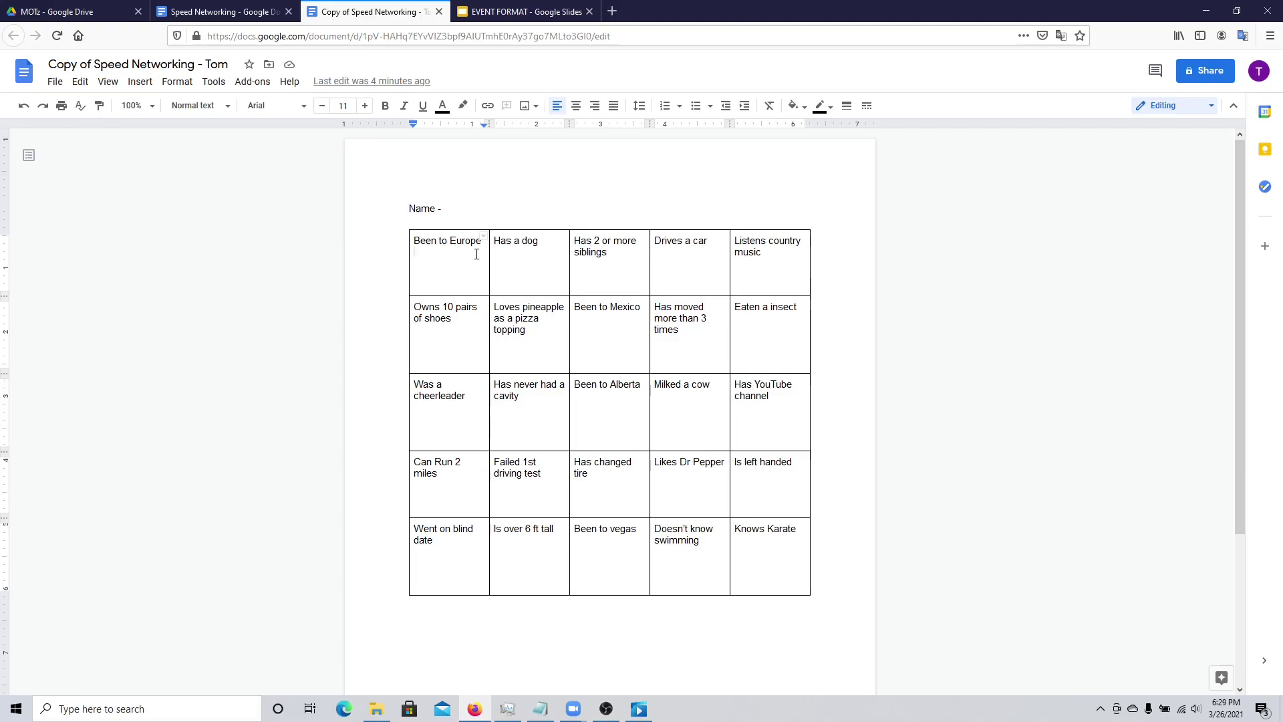
{"action": "type", "text": "Jack"}
{"action": "double_click", "coordinate": [439, 256]}
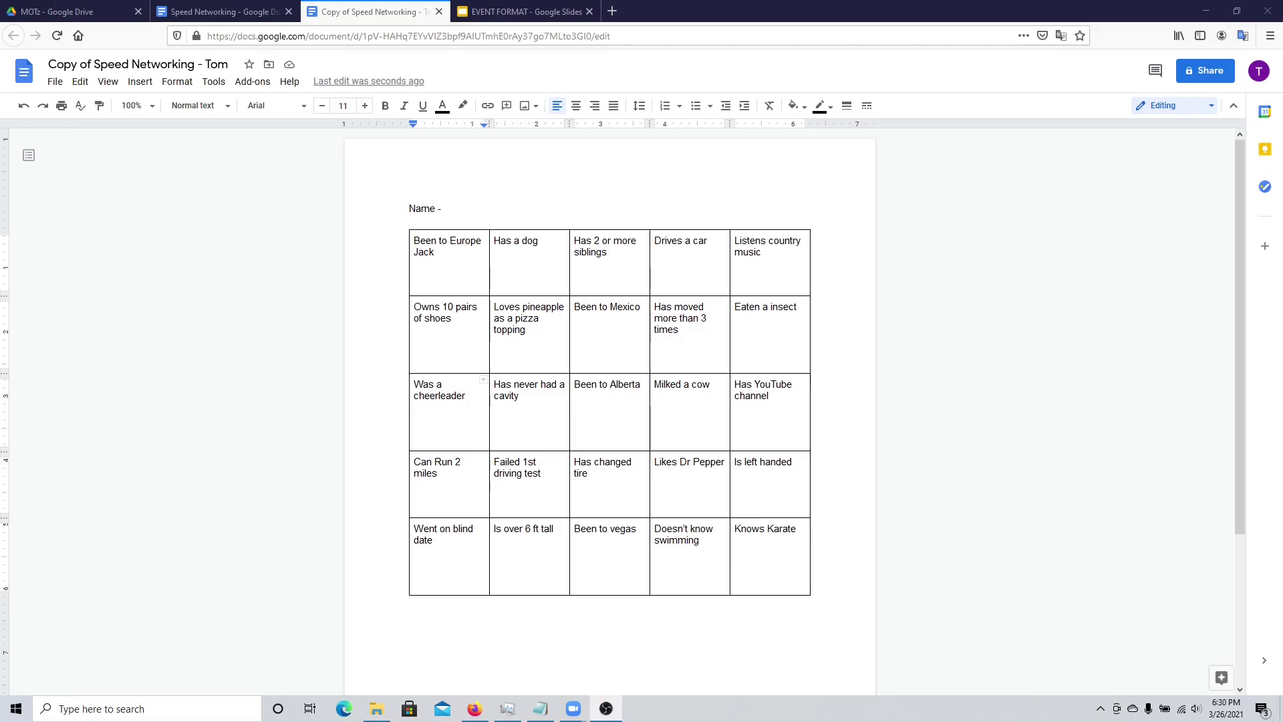
- Add a new line in the 'Has a dog' cell and select the 'Been to Europe' text
{"action": "left_click", "coordinate": [527, 259]}
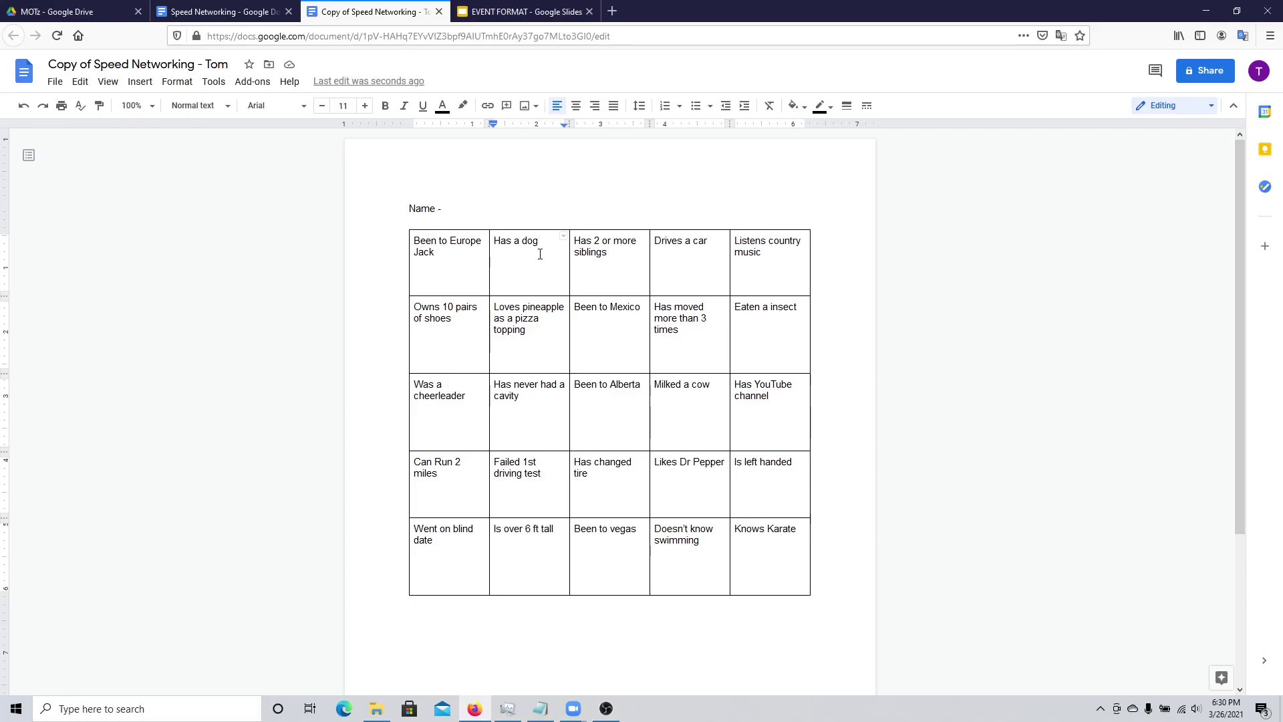
{"action": "key", "text": "Return"}
{"action": "left_click", "coordinate": [616, 254]}
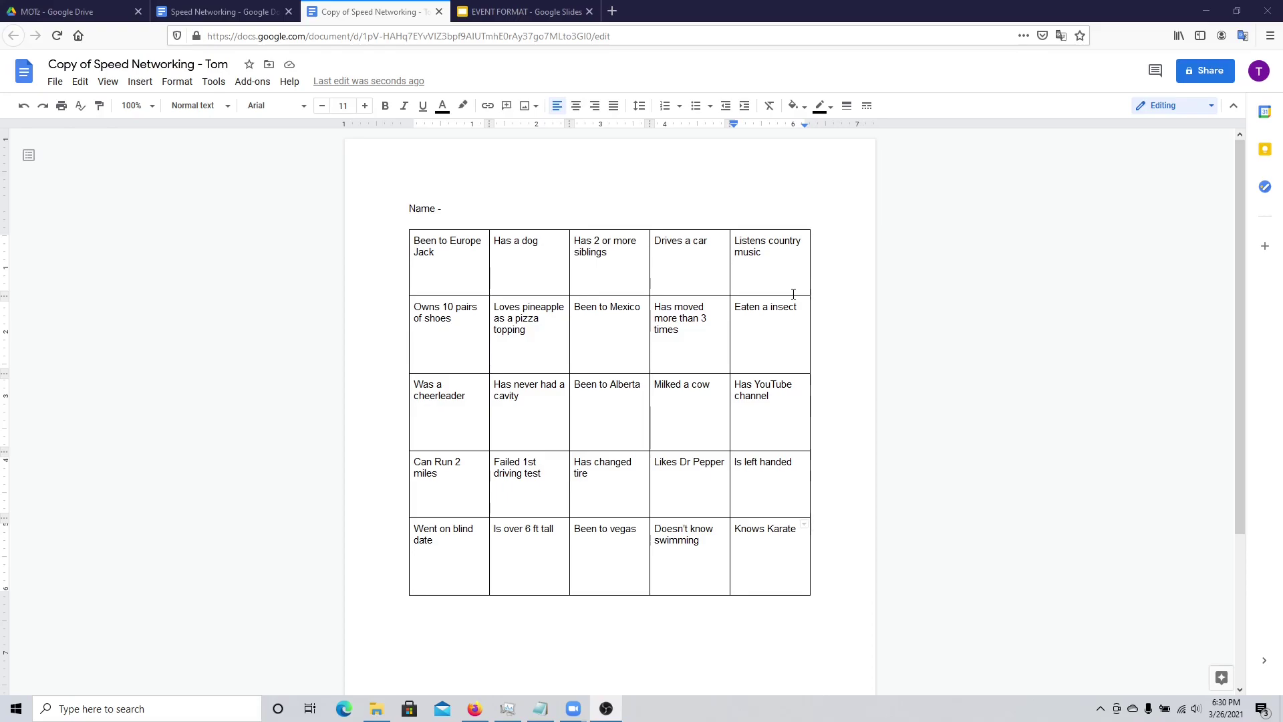
{"action": "triple_click", "coordinate": [445, 245]}
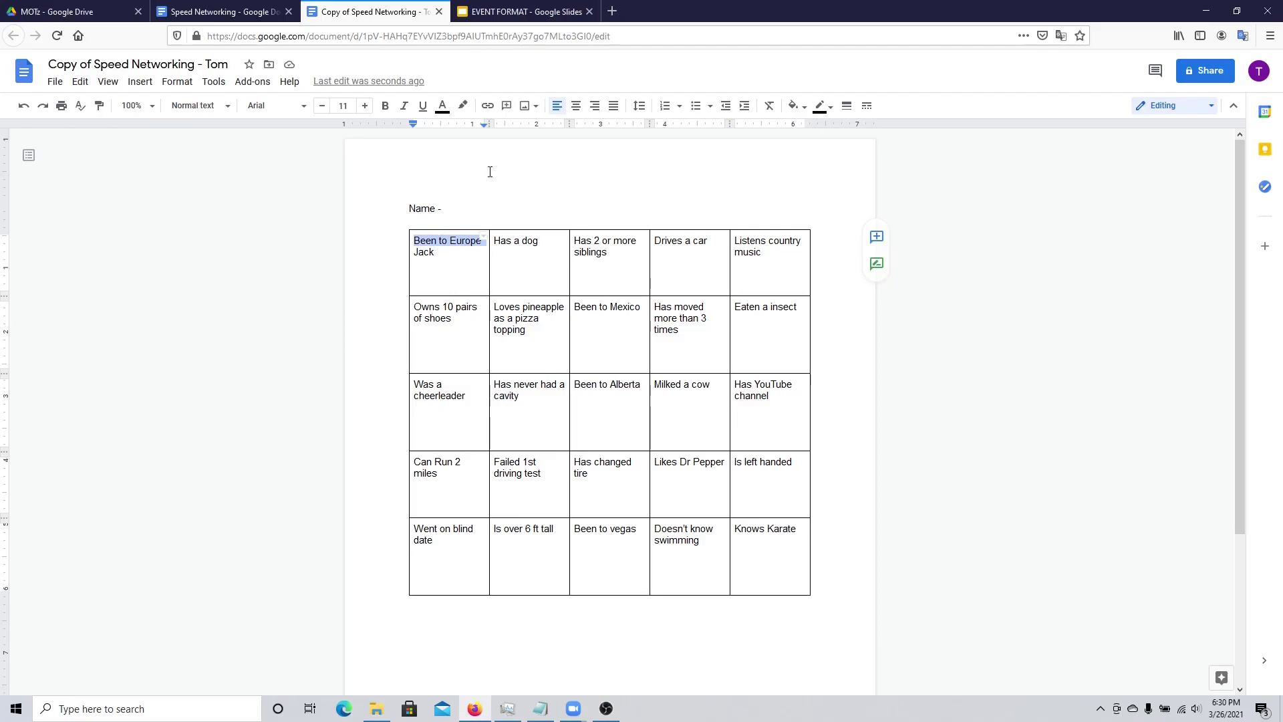
- Add '3 names maximum per block' on a new line after 'Name -'
{"action": "left_click", "coordinate": [464, 211]}
{"action": "key", "text": "Return"}
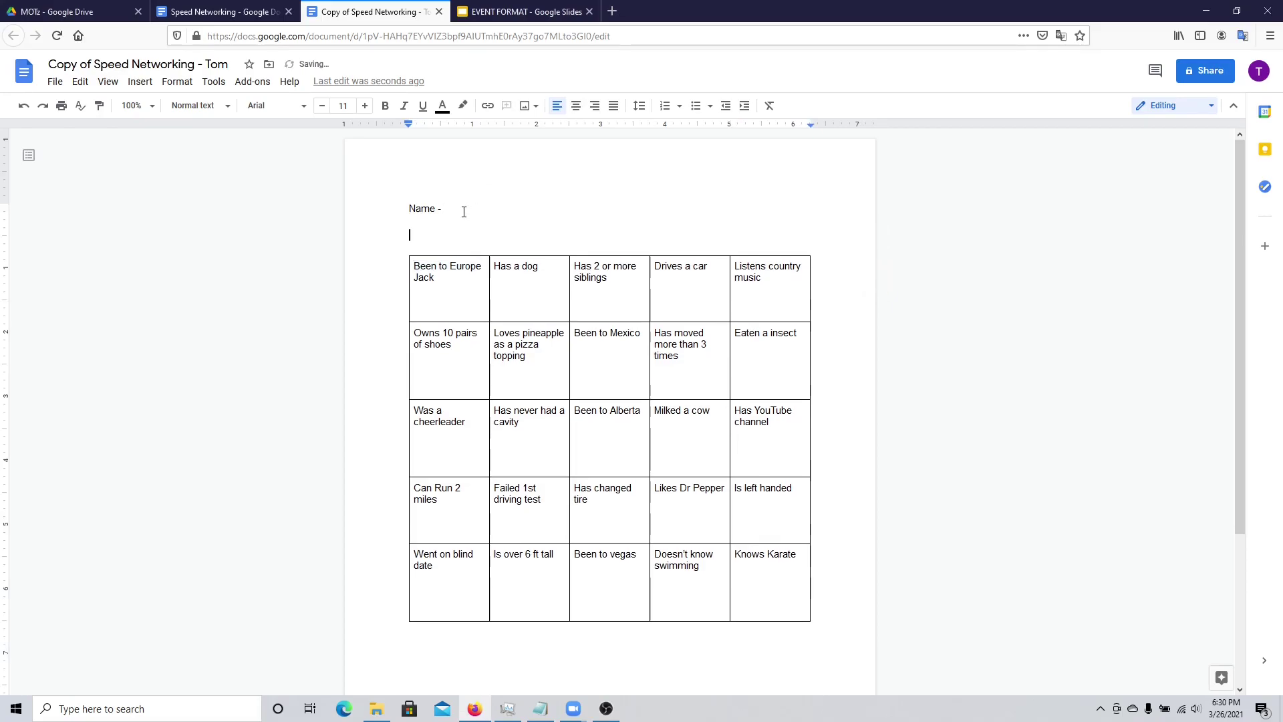
{"action": "type", "text": "3 names maximum per block"}
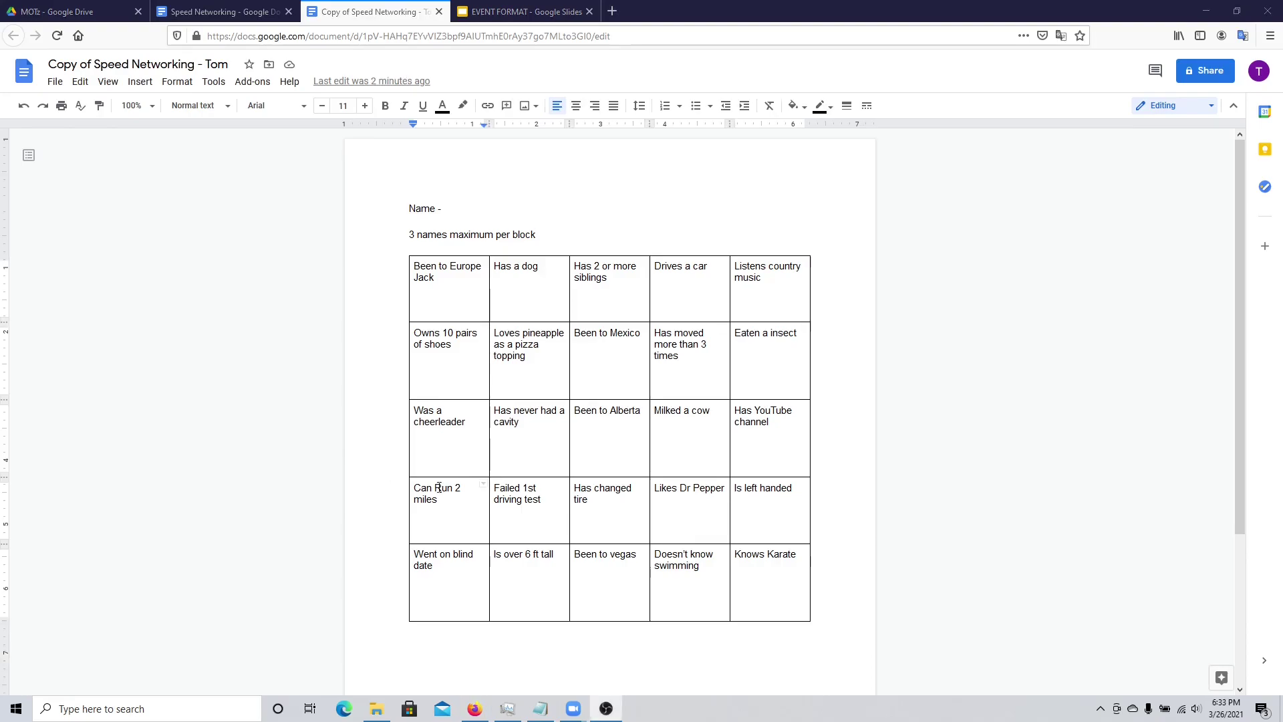
- Open Room 1 through Room 6 from the Zoom meeting's Breakout Rooms panel
{"action": "mouse_move", "coordinate": [574, 713]}
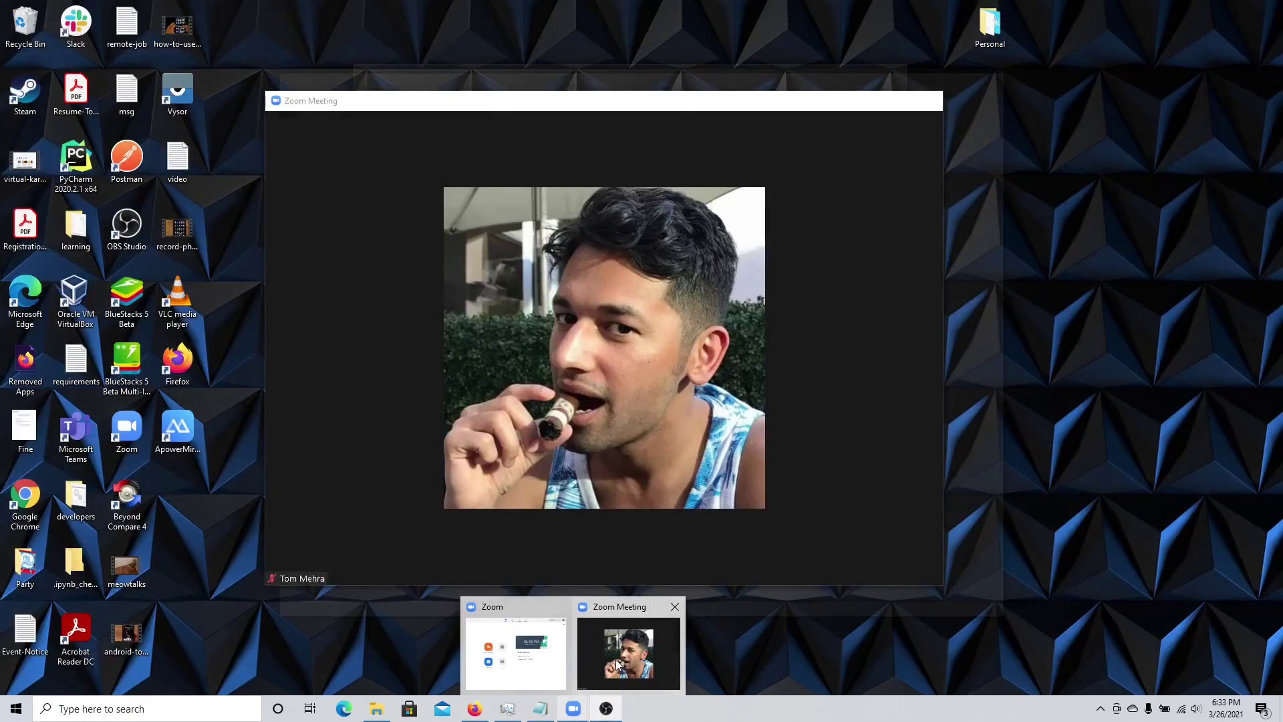
{"action": "left_click", "coordinate": [629, 652]}
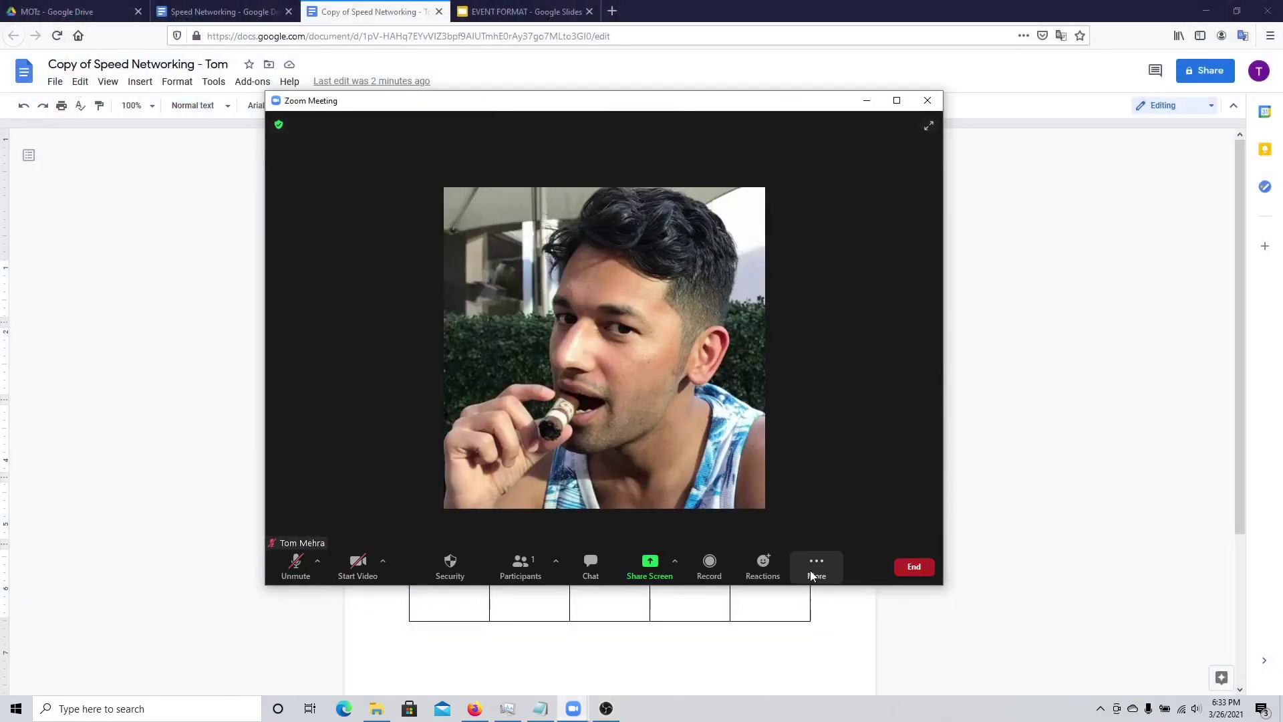
{"action": "left_click", "coordinate": [815, 569]}
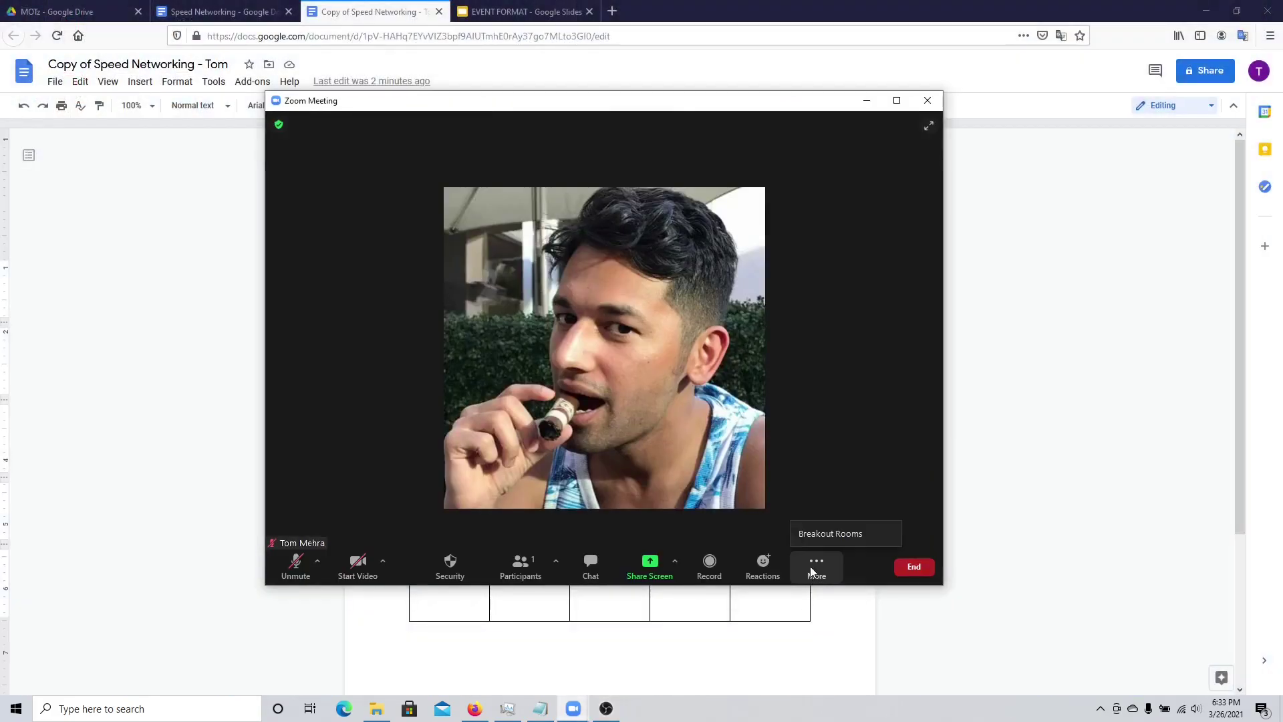
{"action": "left_click", "coordinate": [824, 532]}
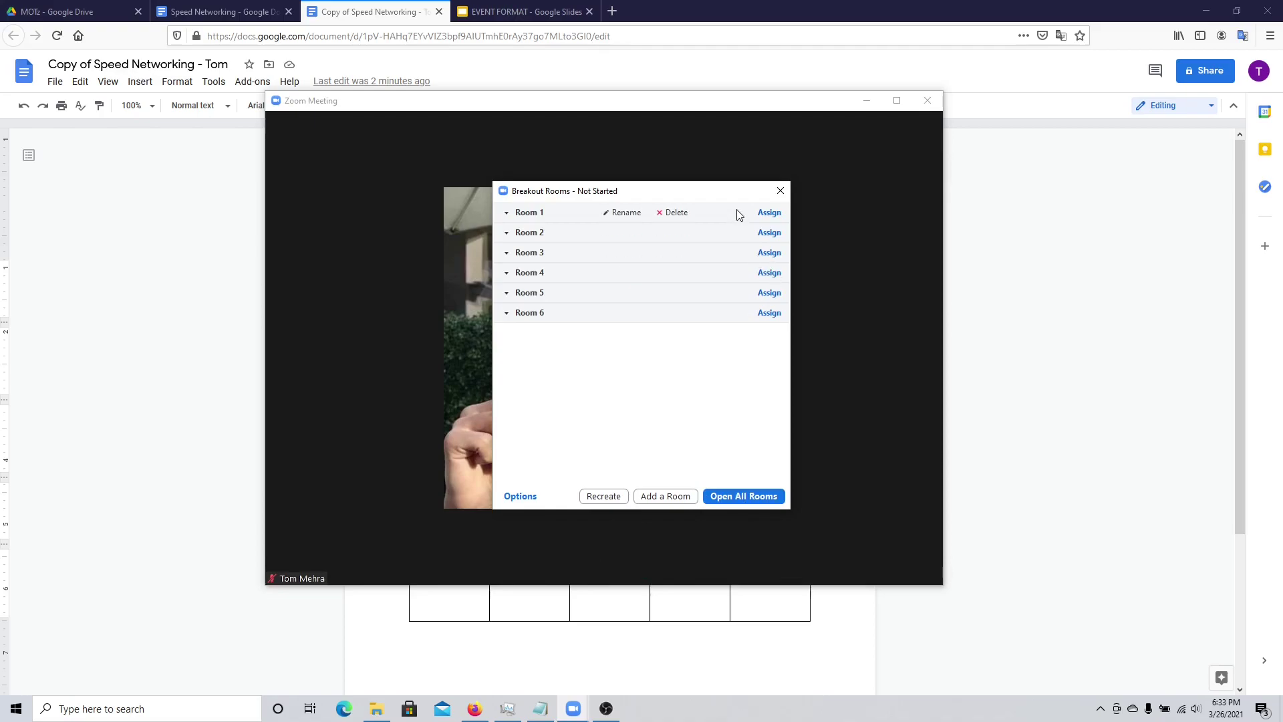
{"action": "left_click", "coordinate": [743, 496]}
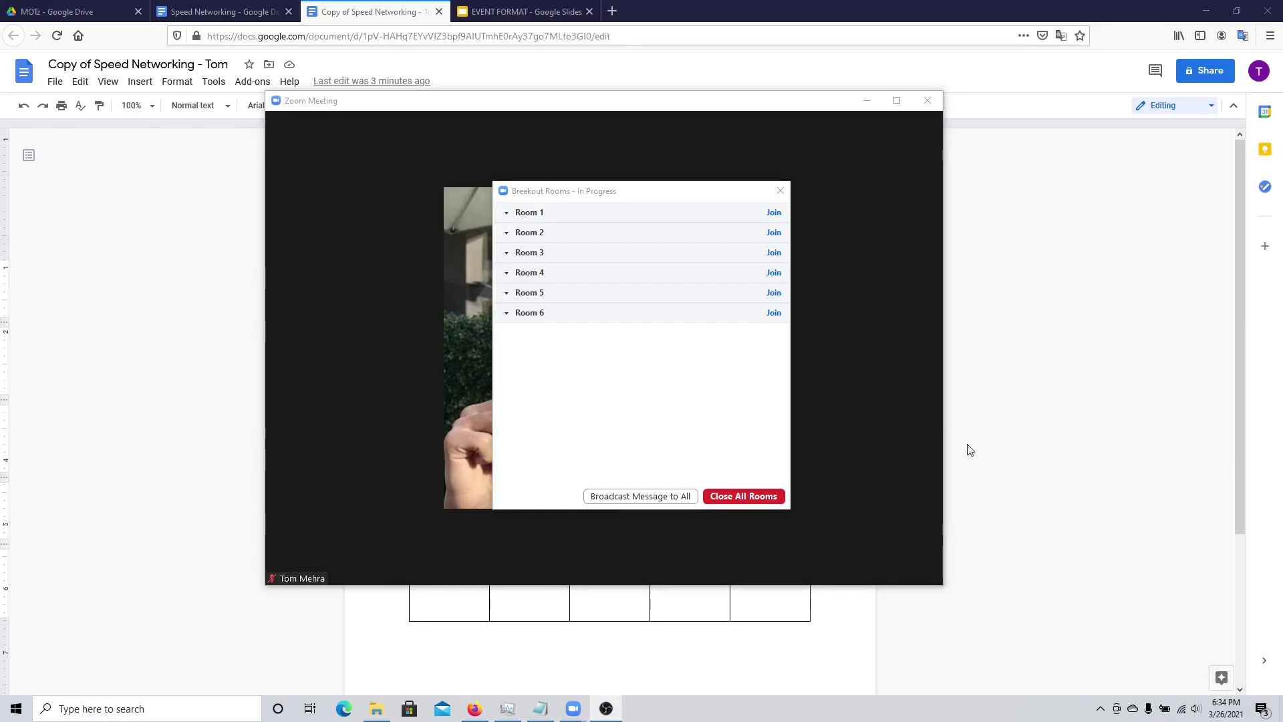
- Close all six breakout rooms back to Not Started and dismiss the Breakout Rooms panel
{"action": "mouse_move", "coordinate": [799, 434]}
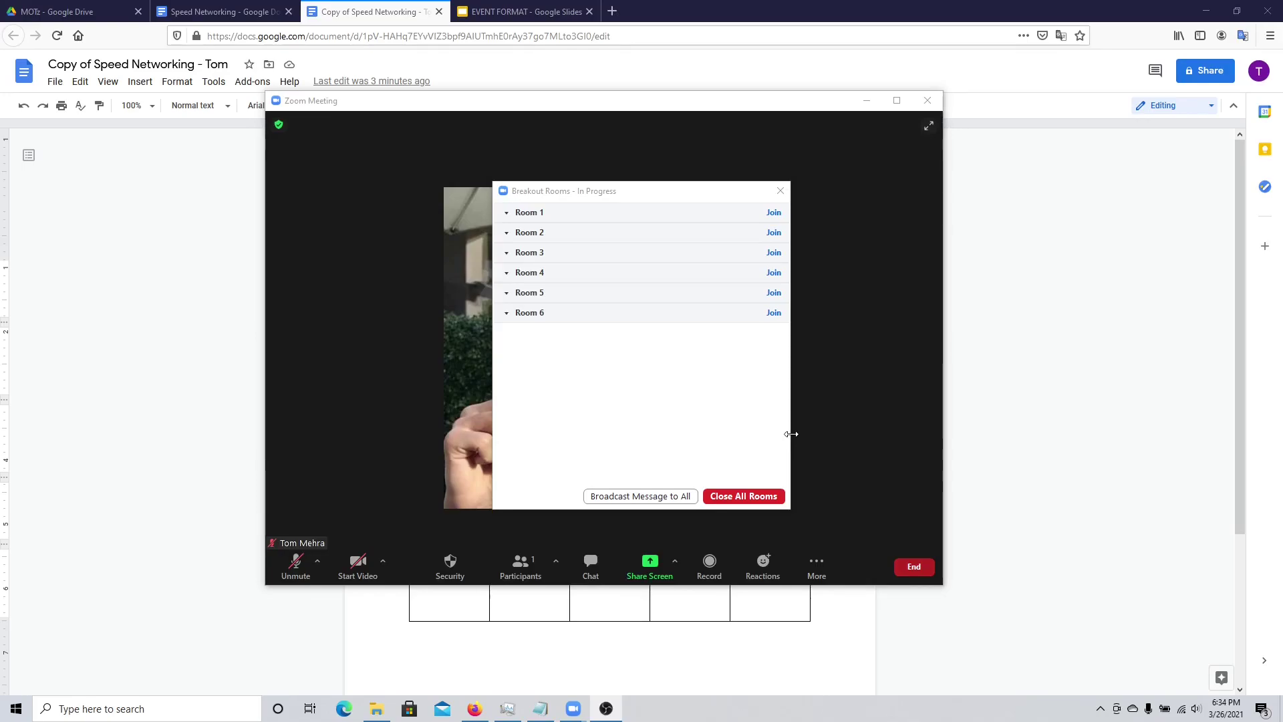
{"action": "left_click", "coordinate": [739, 494]}
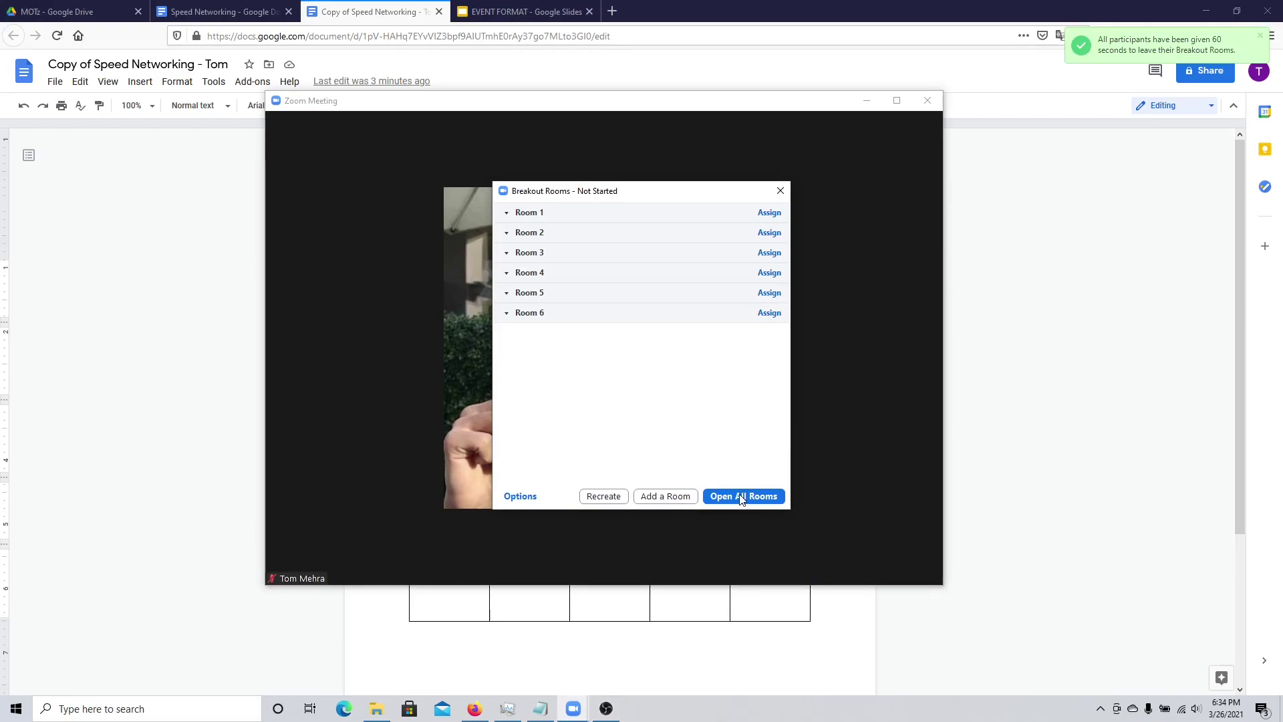
{"action": "left_click", "coordinate": [779, 191]}
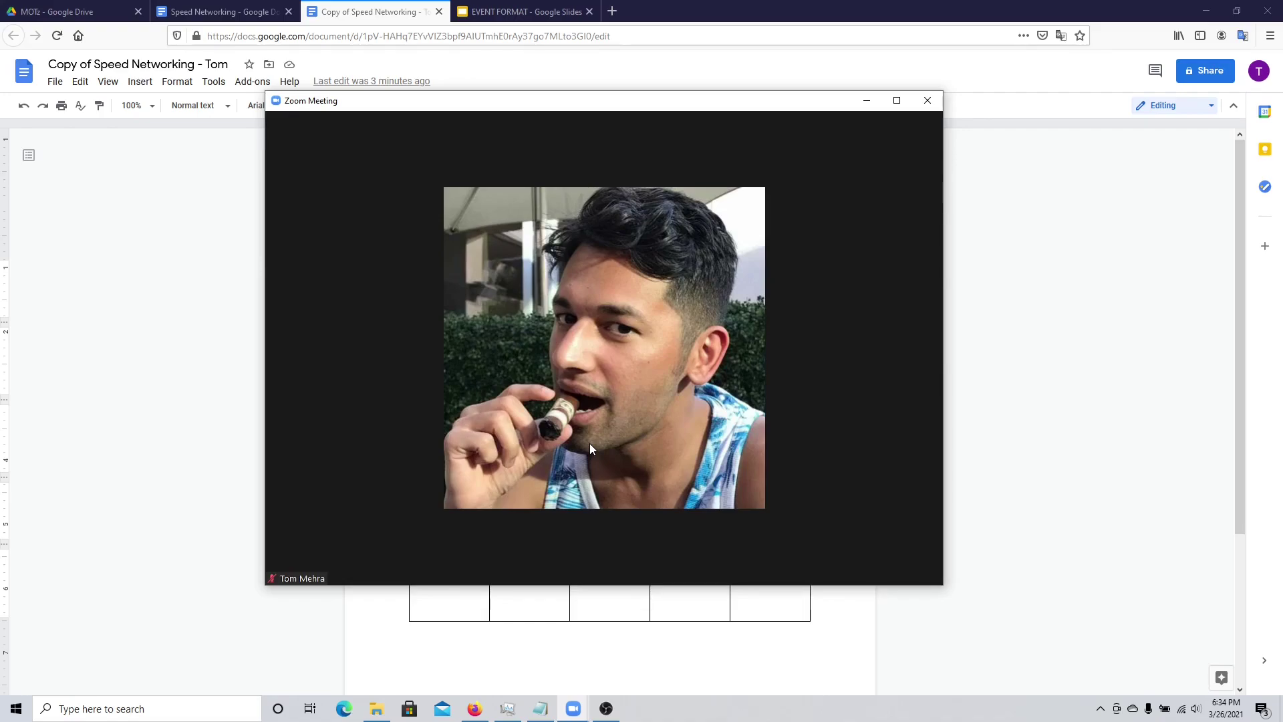
{"action": "mouse_move", "coordinate": [543, 545]}
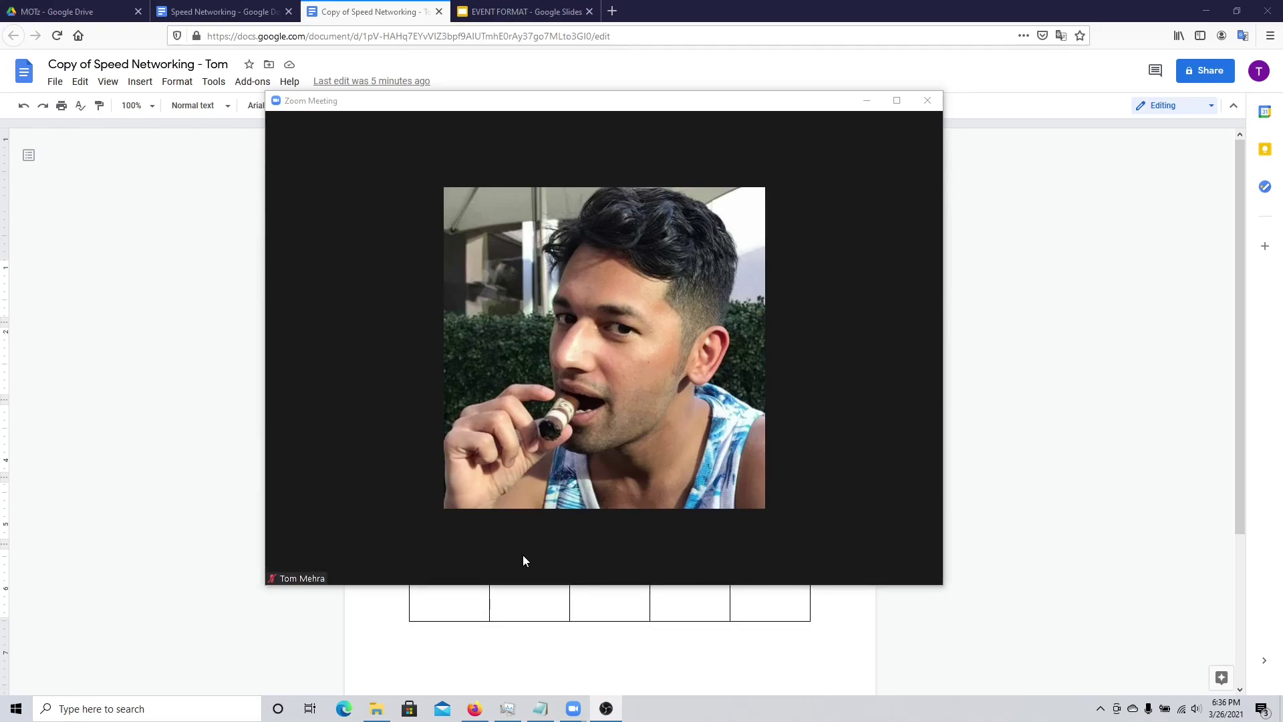
{"action": "mouse_move", "coordinate": [503, 522]}
{"action": "mouse_move", "coordinate": [945, 467]}
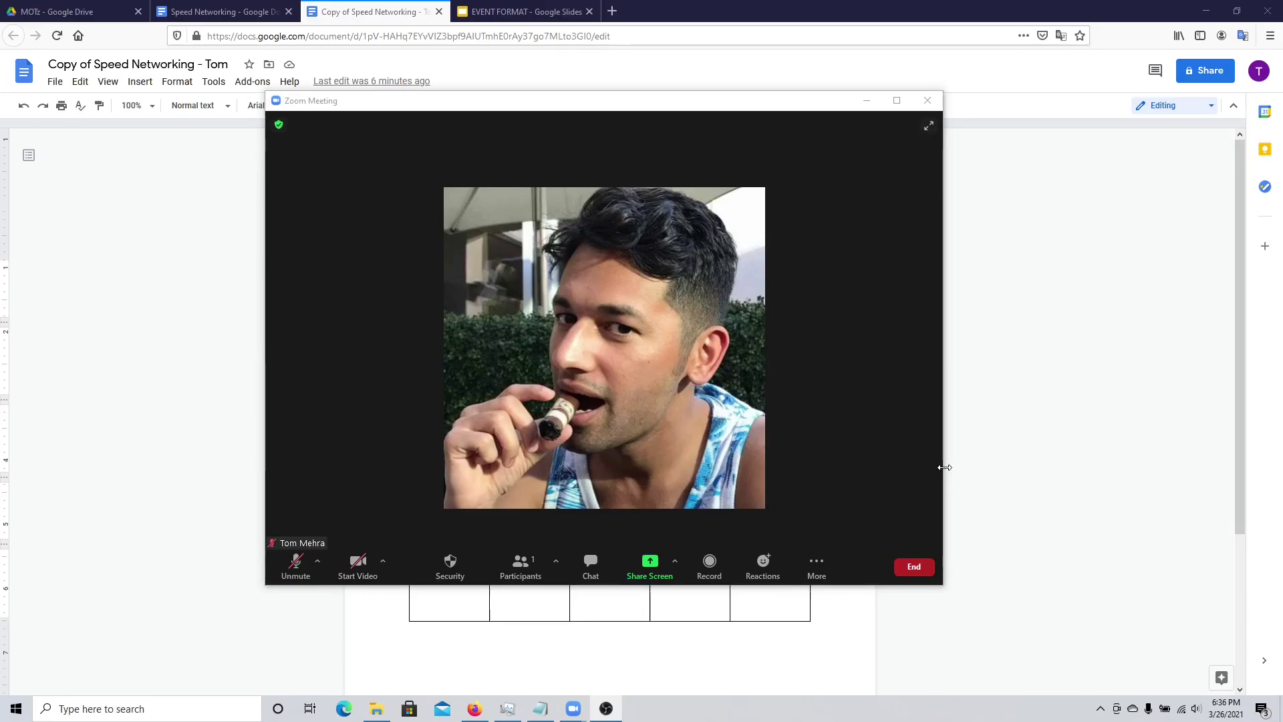